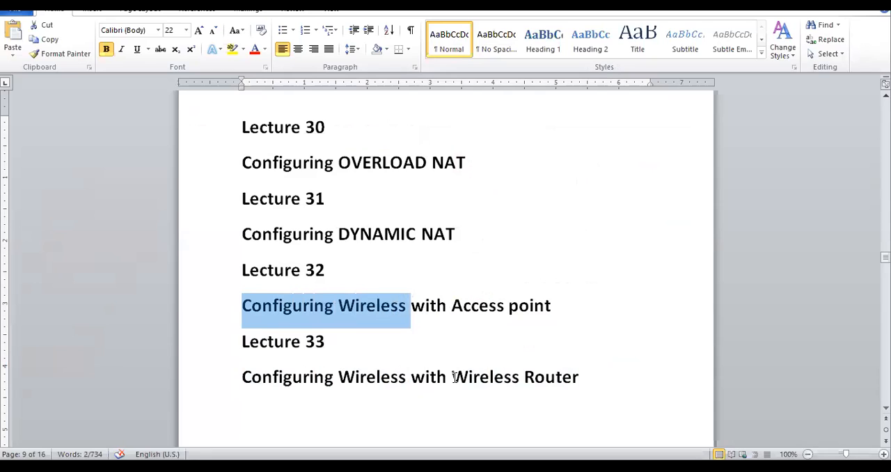
pyautogui.moveTo(454, 377); pyautogui.dragTo(578, 377)
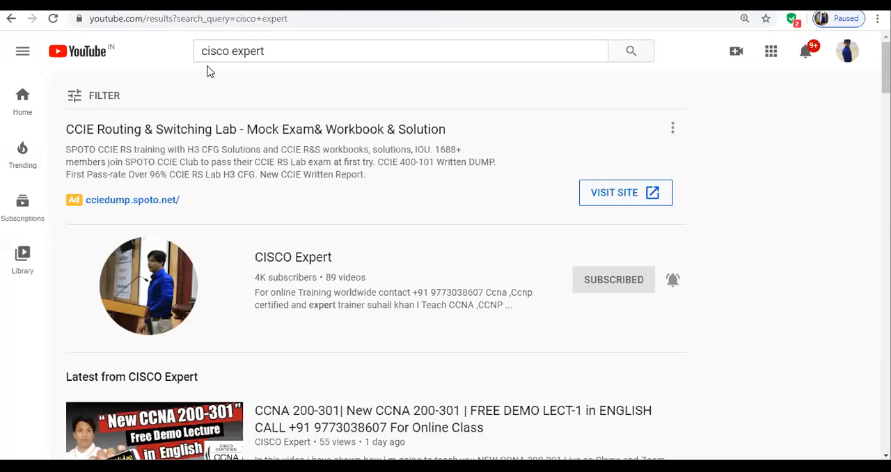
pyautogui.moveTo(202, 53); pyautogui.dragTo(288, 54)
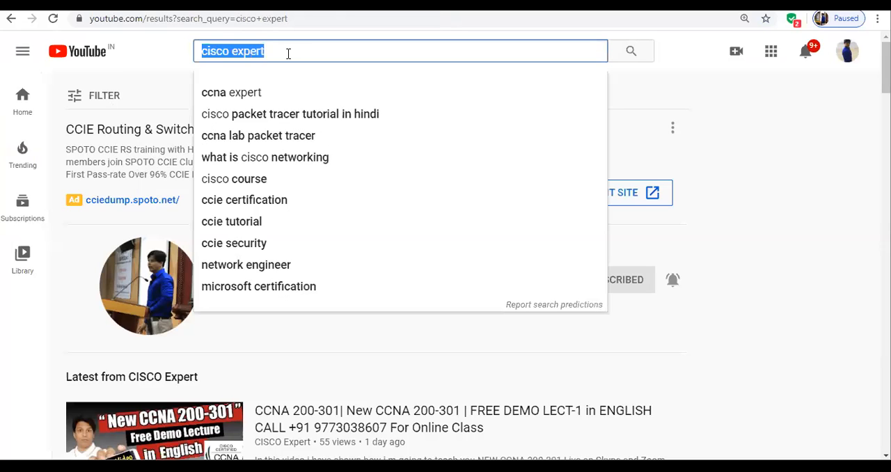
pyautogui.click(814, 245)
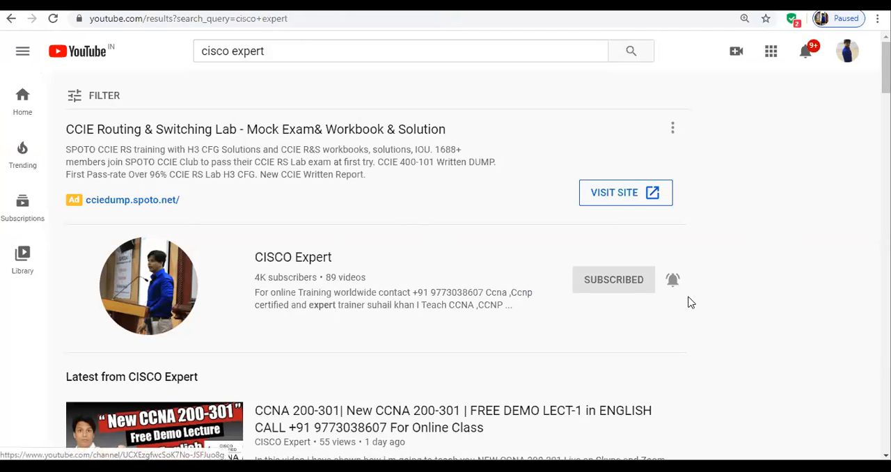
# Unsubscribe from the CISCO Expert channel, subscribe to it again, and set its notification preference.
pyautogui.click(631, 287)
pyautogui.click(493, 276)
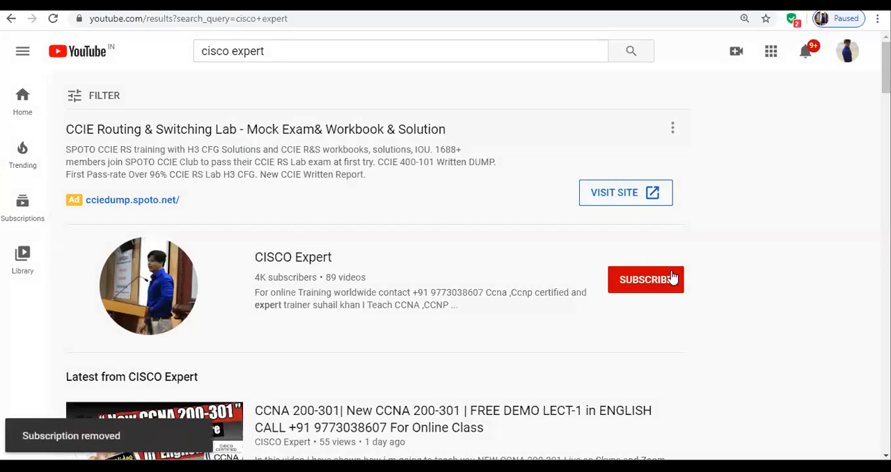
pyautogui.click(642, 287)
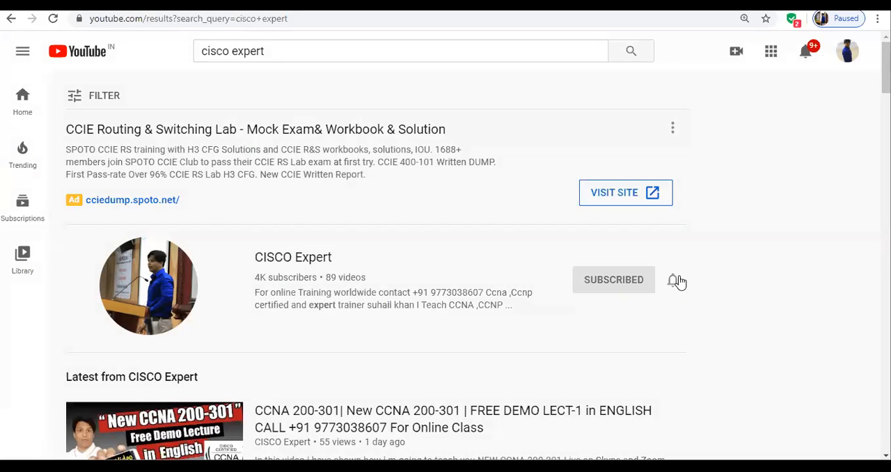
pyautogui.click(673, 284)
pyautogui.click(700, 315)
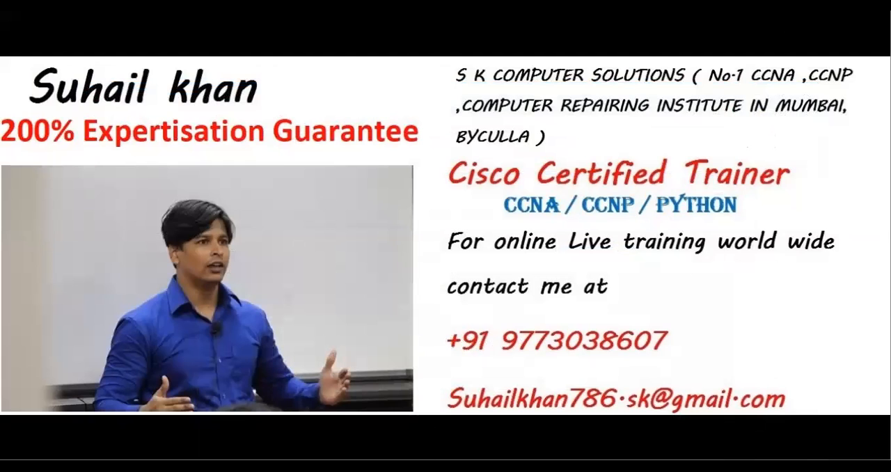
# Switch to the Cisco Learning Network page and review the CCNA 200-301 exam topics, highlighting topic 5.10 on configuring WLAN.
pyautogui.moveTo(400, 465)
pyautogui.click(381, 445)
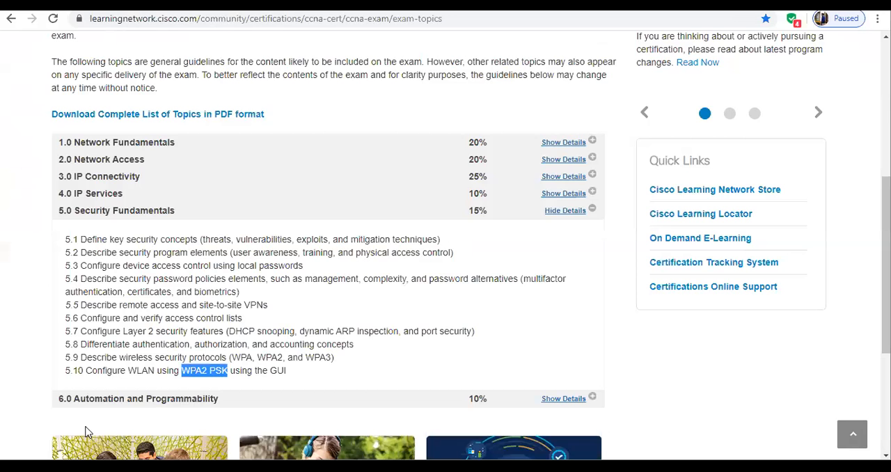
pyautogui.scroll(5, 70, 374)
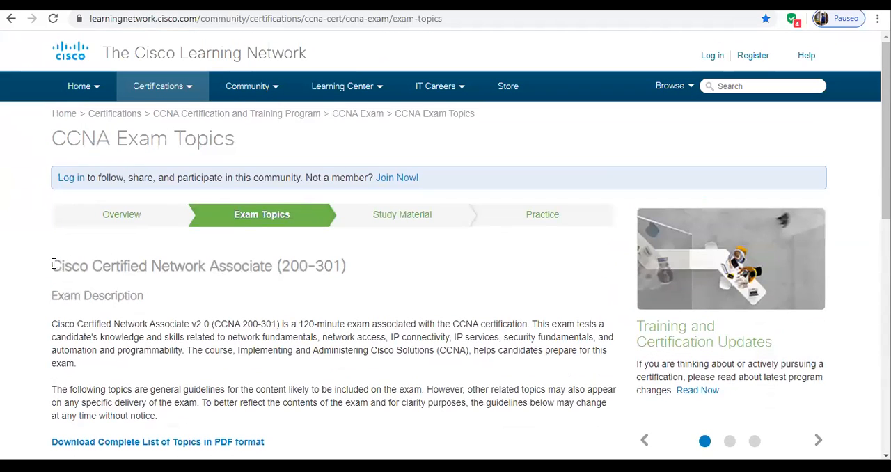
pyautogui.moveTo(53, 265); pyautogui.dragTo(384, 265)
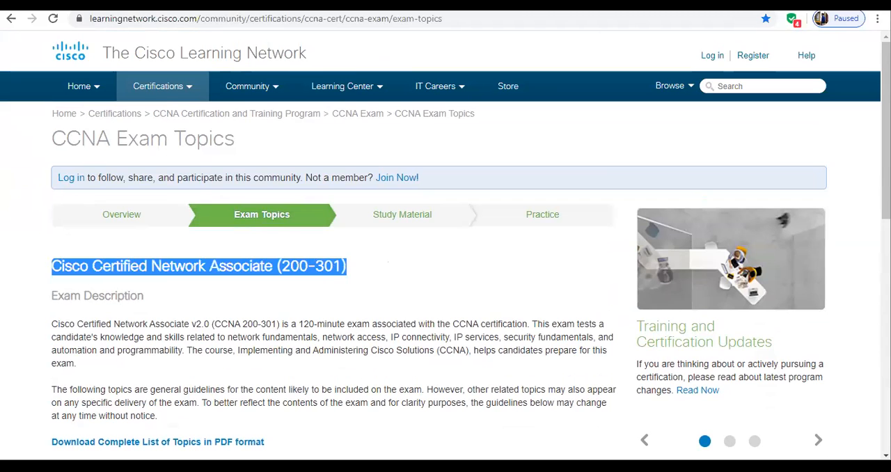
pyautogui.scroll(-6, 130, 318)
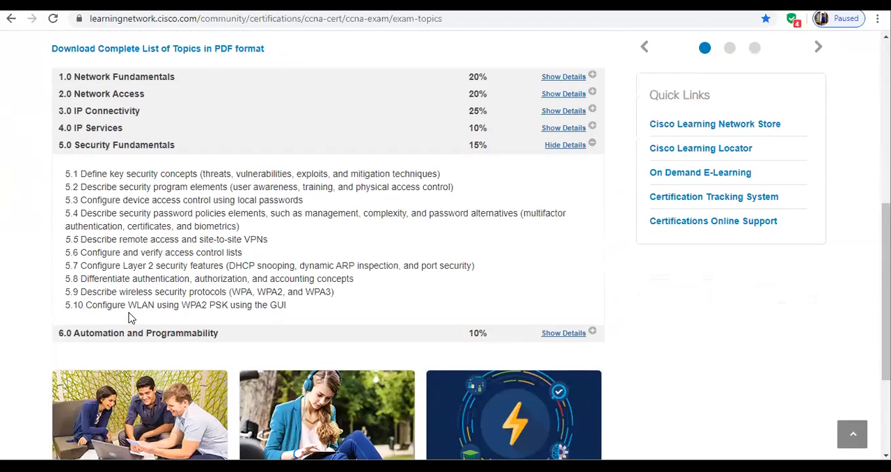
pyautogui.moveTo(86, 306); pyautogui.dragTo(295, 317)
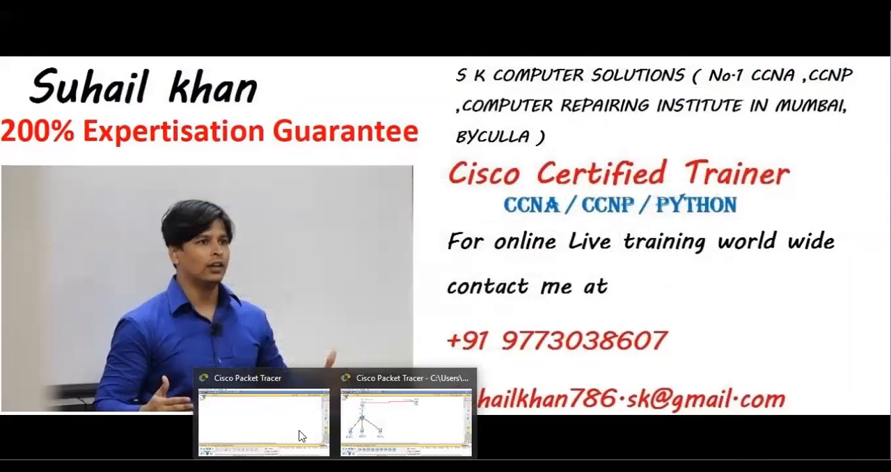
# Switch to the empty Cisco Packet Tracer workspace and place three generic PCs in a column with a generic server beside them.
pyautogui.click(297, 429)
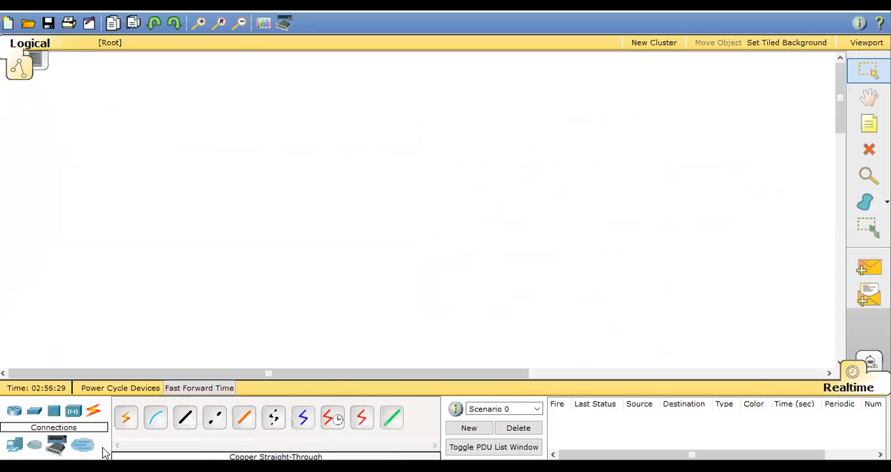
pyautogui.click(13, 446)
pyautogui.click(125, 416)
pyautogui.click(101, 75)
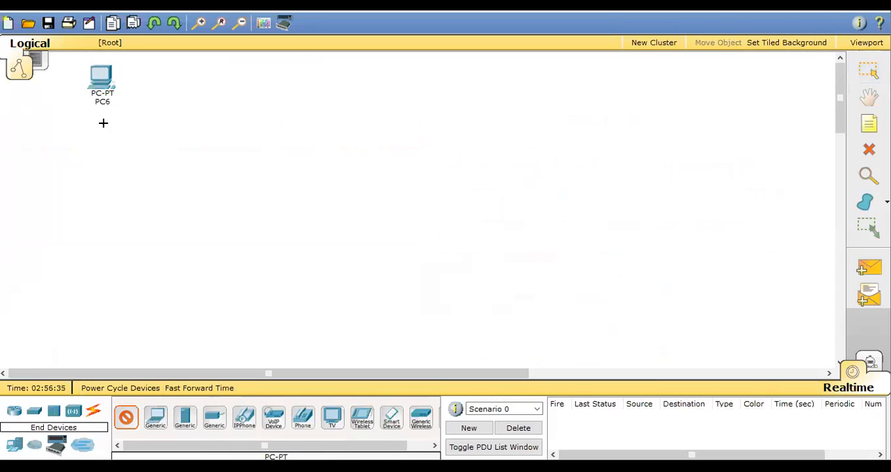
pyautogui.click(103, 144)
pyautogui.click(106, 232)
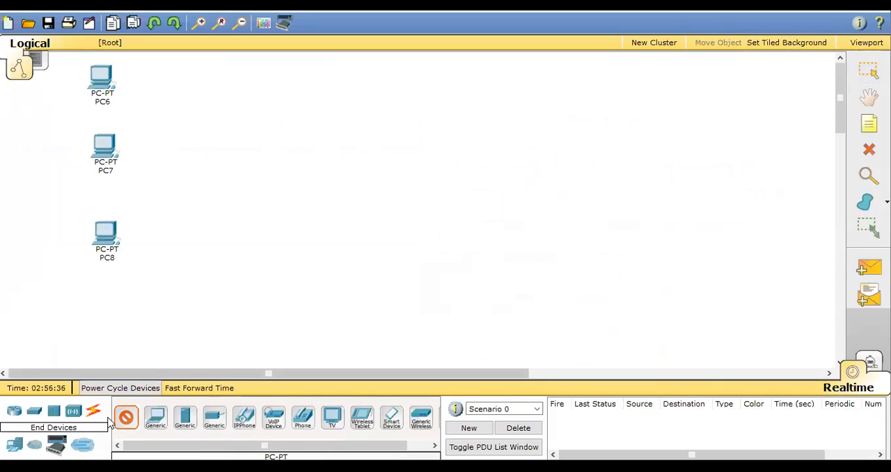
pyautogui.click(185, 417)
pyautogui.click(223, 291)
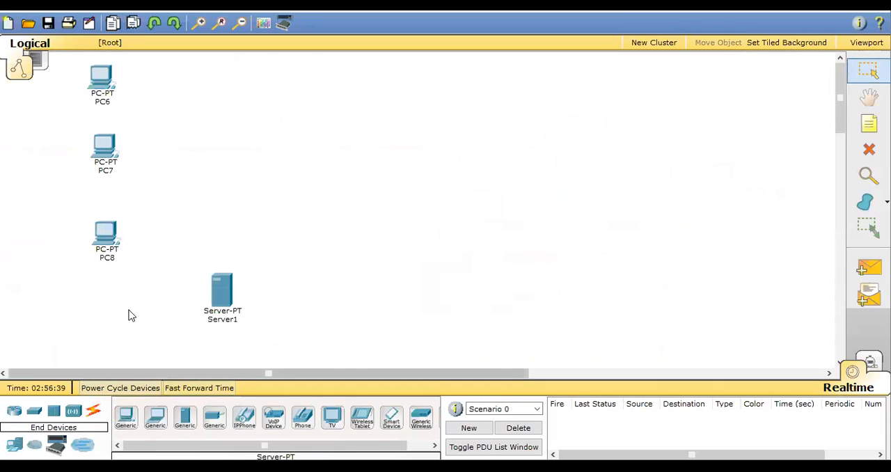
# Reposition the three PCs so they fan out around the space reserved for a switch.
pyautogui.moveTo(104, 244); pyautogui.dragTo(86, 274)
pyautogui.moveTo(104, 145); pyautogui.dragTo(86, 174)
pyautogui.moveTo(105, 84); pyautogui.dragTo(114, 106)
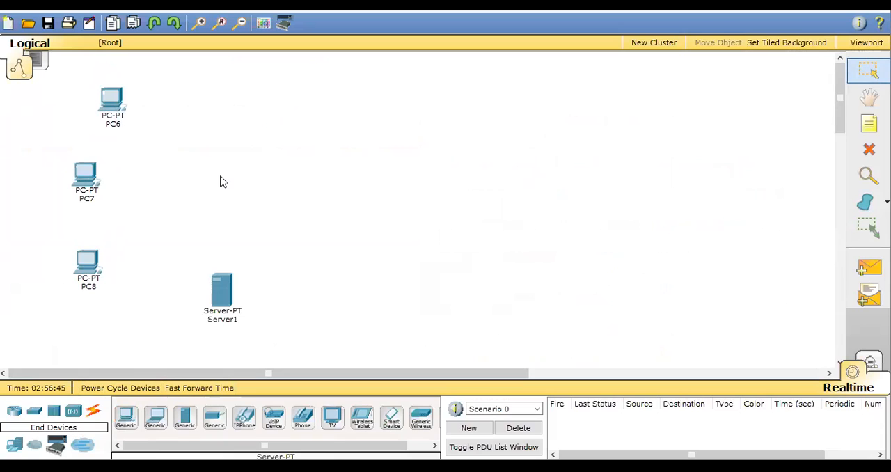
# Add a Linksys WRT300N wireless router well to the right of the PCs.
pyautogui.click(76, 415)
pyautogui.click(220, 415)
pyautogui.click(500, 154)
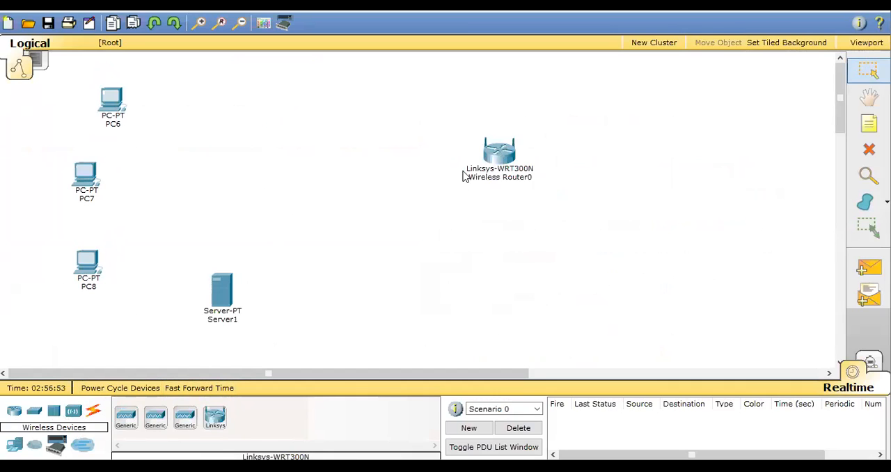
pyautogui.moveTo(438, 113); pyautogui.dragTo(556, 218)
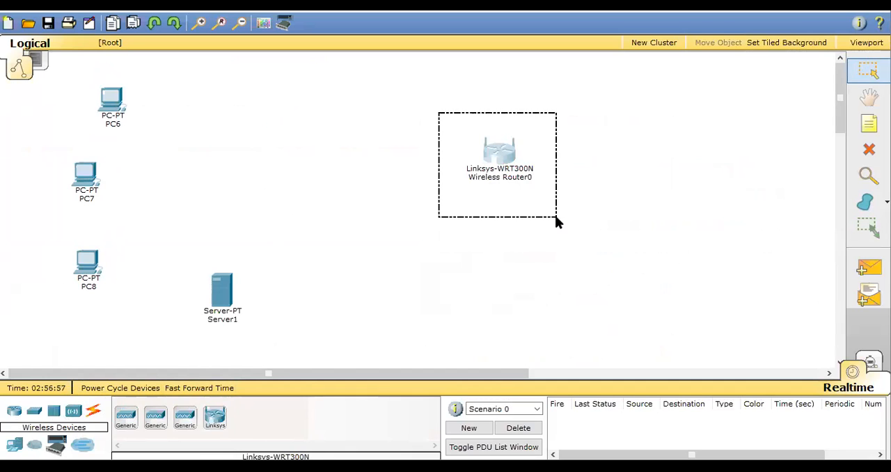
pyautogui.moveTo(556, 218); pyautogui.dragTo(556, 218)
pyautogui.moveTo(173, 236); pyautogui.dragTo(262, 352)
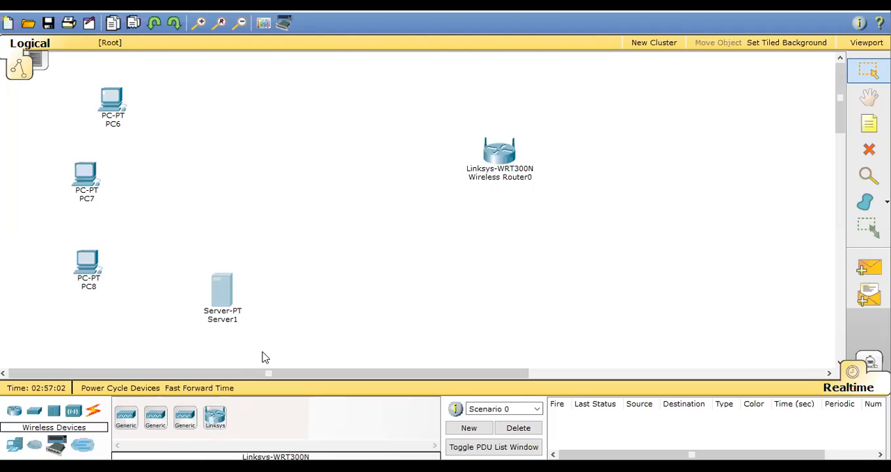
pyautogui.click(170, 238)
pyautogui.moveTo(173, 238); pyautogui.dragTo(183, 280)
pyautogui.moveTo(155, 243); pyautogui.dragTo(281, 348)
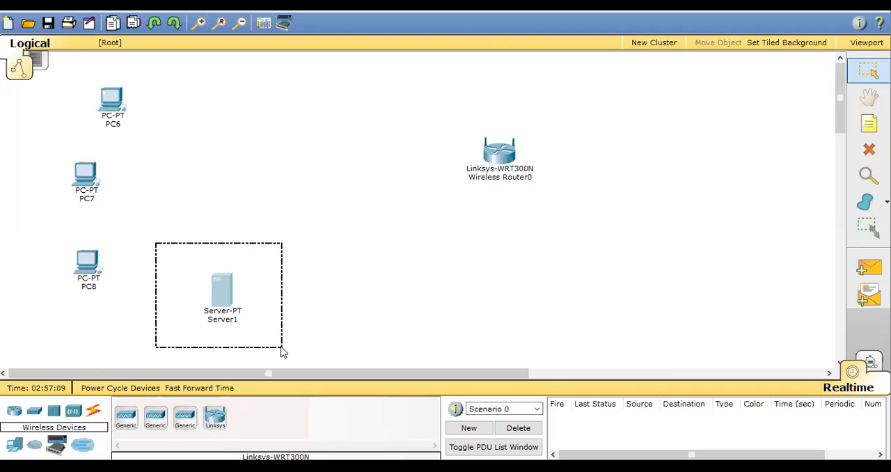
pyautogui.moveTo(282, 352); pyautogui.dragTo(282, 352)
pyautogui.click(282, 352)
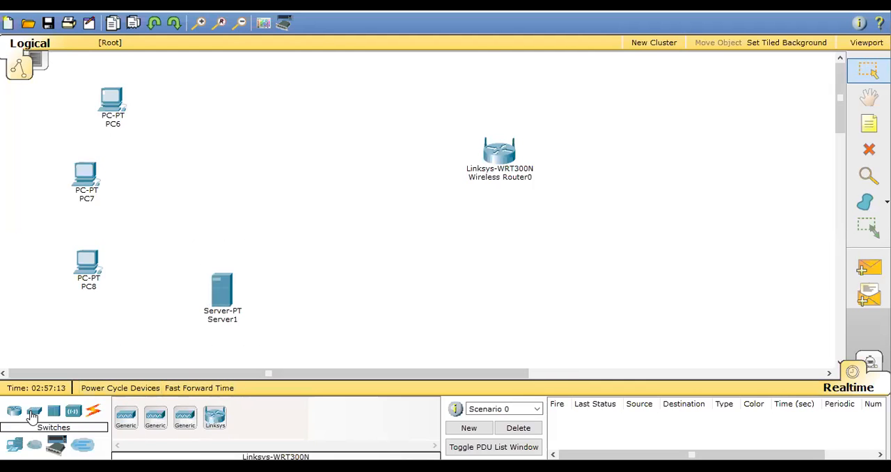
# Place a 2960-24TT switch between the PCs and the wireless router, above the server.
pyautogui.click(33, 415)
pyautogui.click(187, 421)
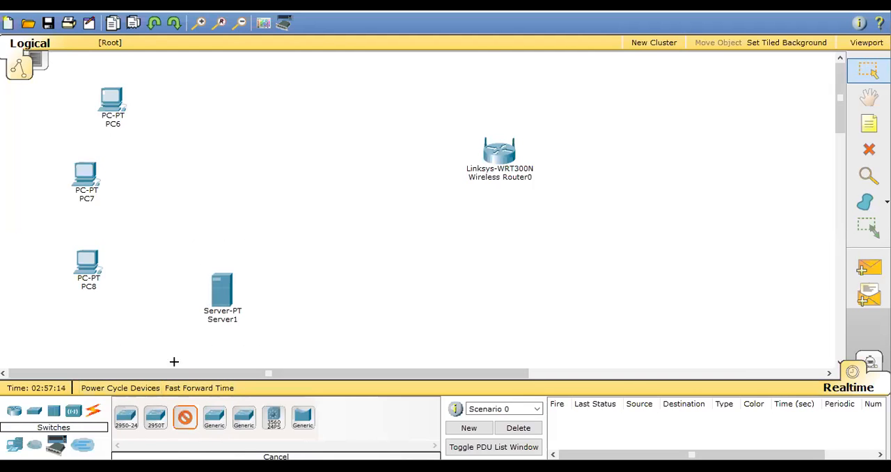
pyautogui.click(233, 165)
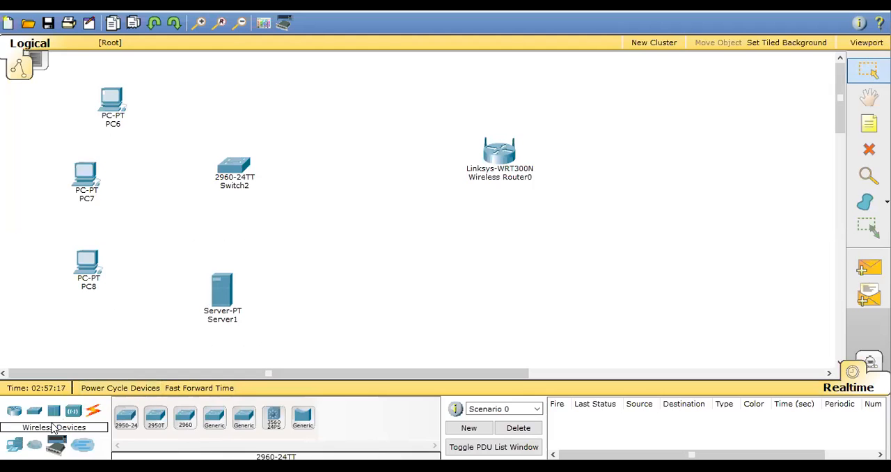
# Place two generic laptops to the right of the wireless router, one above the other.
pyautogui.click(13, 446)
pyautogui.click(156, 421)
pyautogui.click(728, 73)
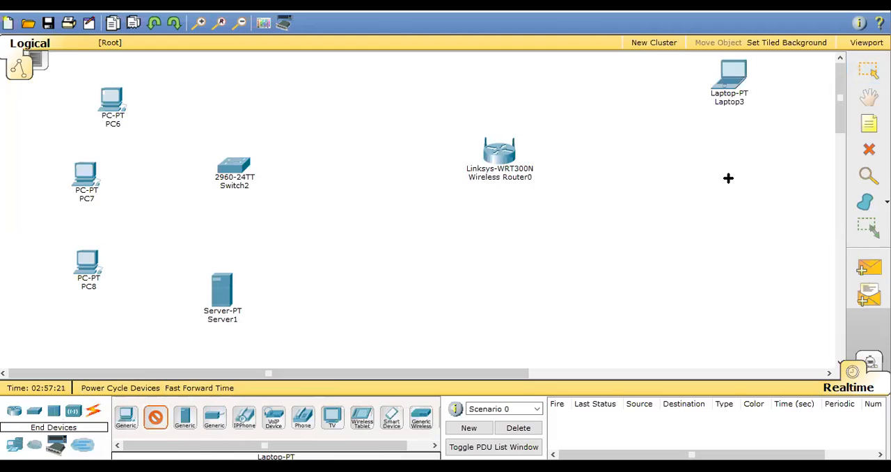
pyautogui.click(719, 254)
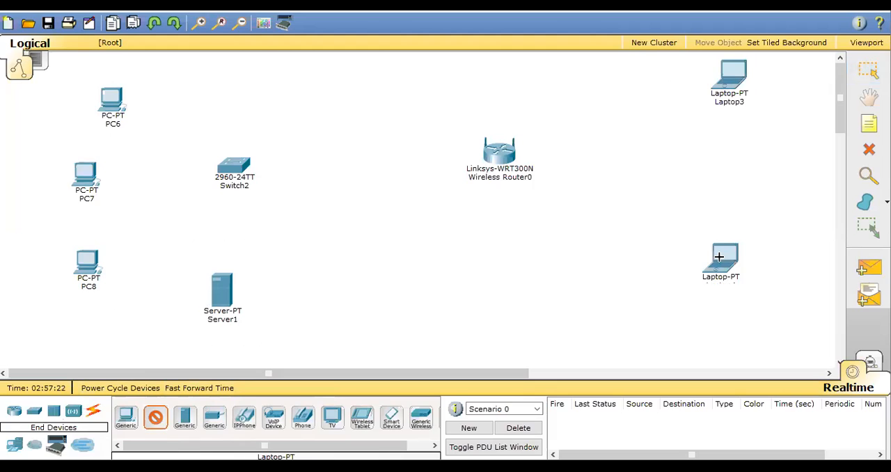
pyautogui.click(150, 421)
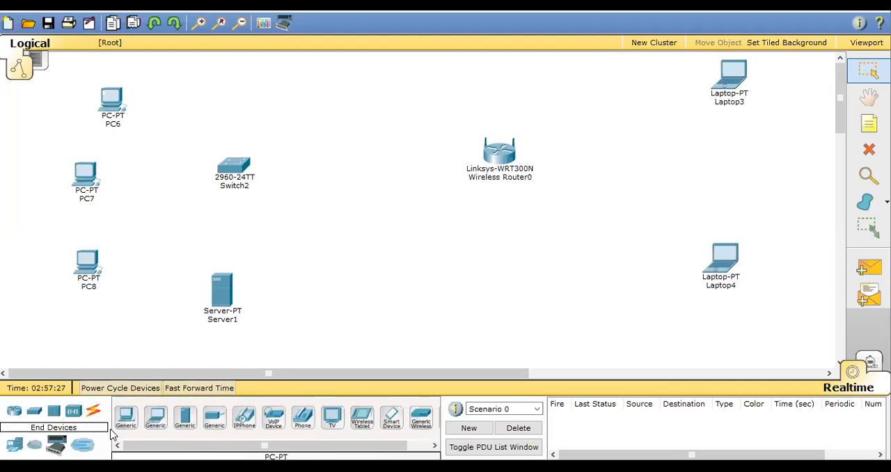
# Connect PC6's FastEthernet0 port to the switch's FastEthernet0/1 with a copper straight-through cable.
pyautogui.click(95, 411)
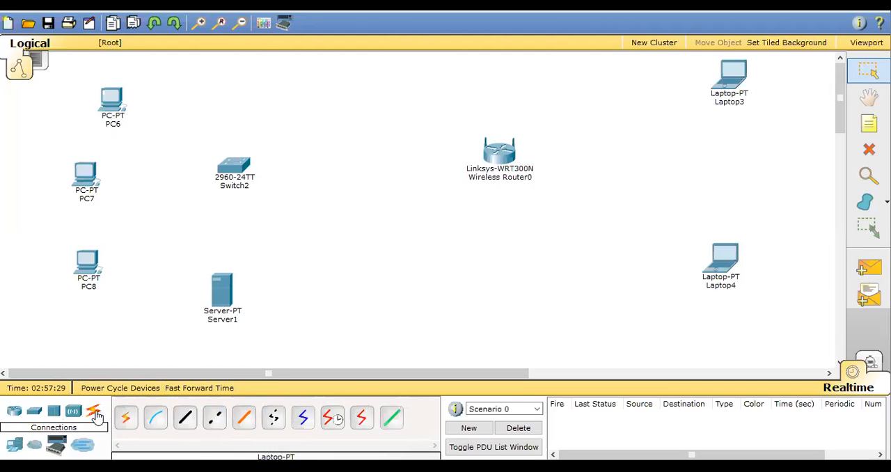
pyautogui.click(184, 417)
pyautogui.click(112, 104)
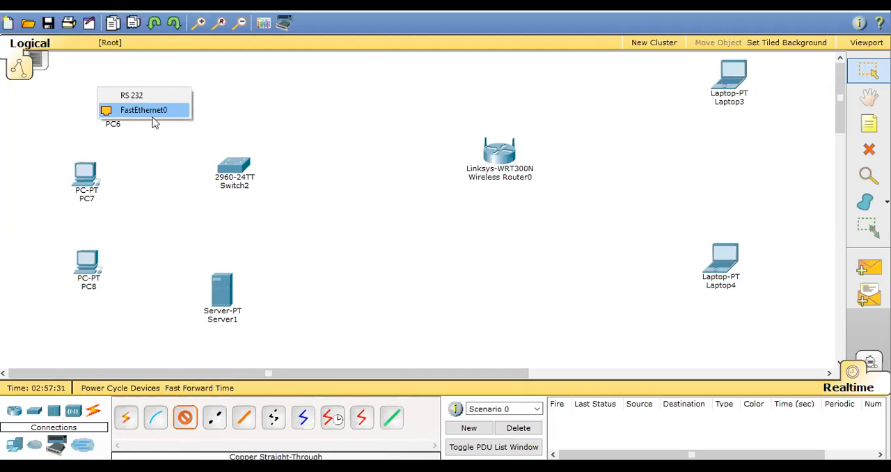
pyautogui.click(158, 112)
pyautogui.click(231, 164)
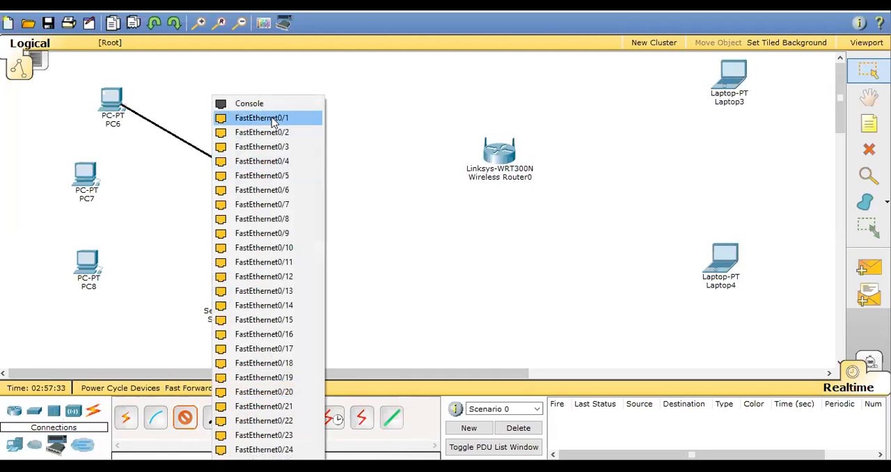
pyautogui.click(275, 117)
# Cable PC7 to the switch's FastEthernet0/2 and PC8 to FastEthernet0/3 with copper straight-through cables.
pyautogui.click(91, 178)
pyautogui.click(119, 183)
pyautogui.click(233, 167)
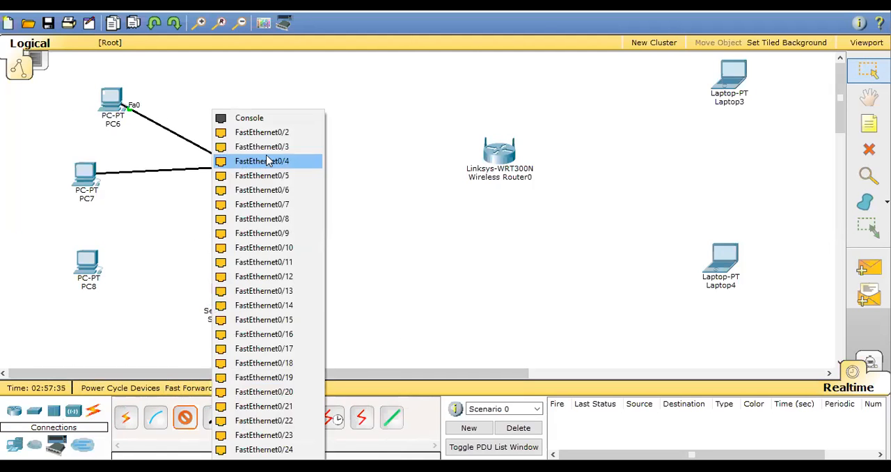
pyautogui.click(277, 133)
pyautogui.click(85, 259)
pyautogui.click(130, 275)
pyautogui.click(232, 167)
pyautogui.click(277, 147)
# Connect the server's FastEthernet0 port to the switch's FastEthernet0/4 with a copper straight-through cable.
pyautogui.click(224, 282)
pyautogui.click(244, 282)
pyautogui.click(229, 168)
pyautogui.click(256, 161)
# Connect the switch's FastEthernet0/5 to the wireless router's Ethernet 1 port and move the router down level with the switch.
pyautogui.click(238, 171)
pyautogui.click(265, 173)
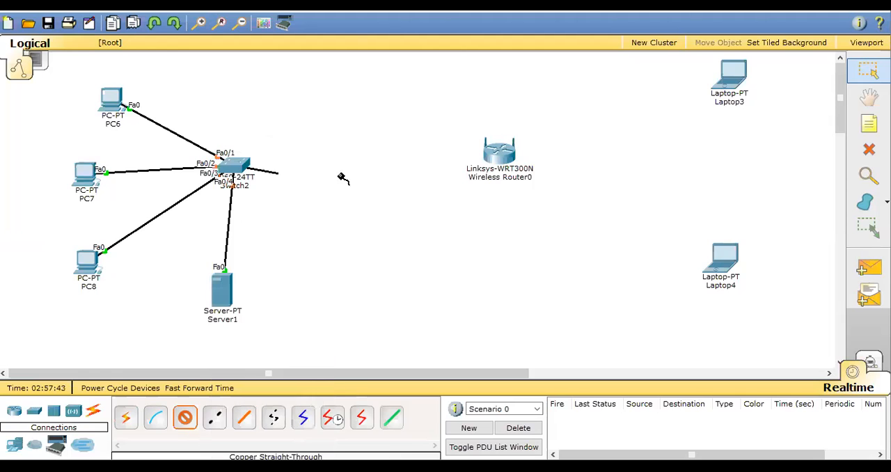
pyautogui.click(491, 157)
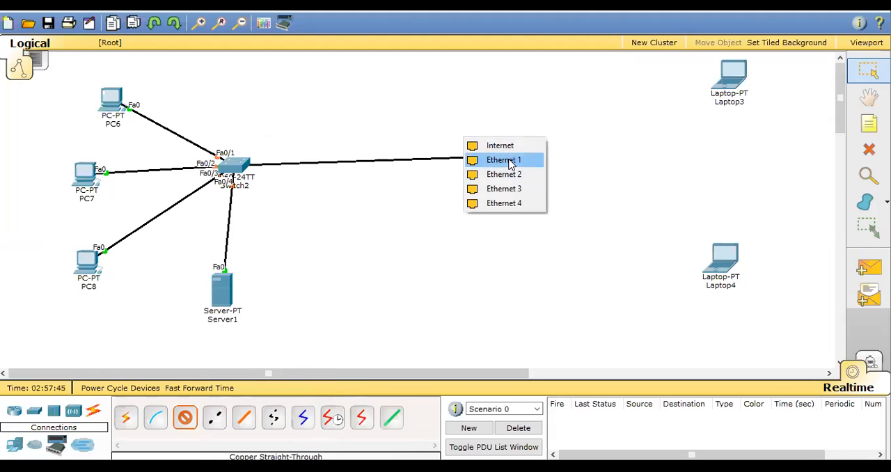
pyautogui.click(509, 161)
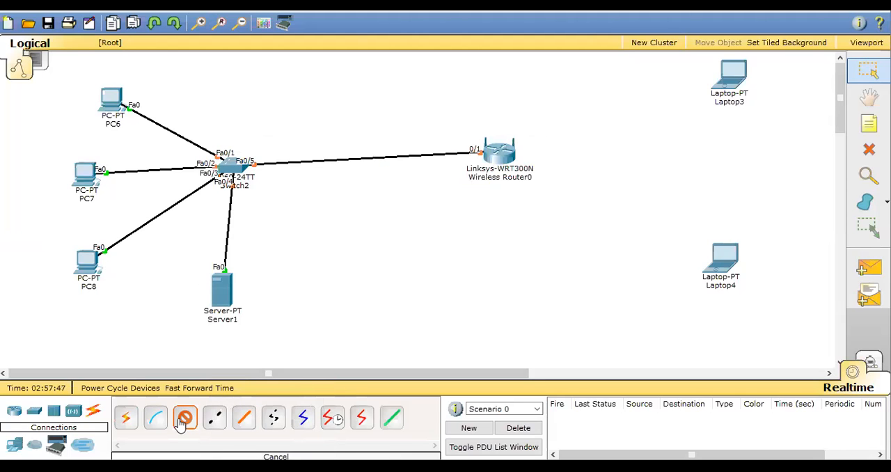
pyautogui.moveTo(506, 154); pyautogui.dragTo(505, 168)
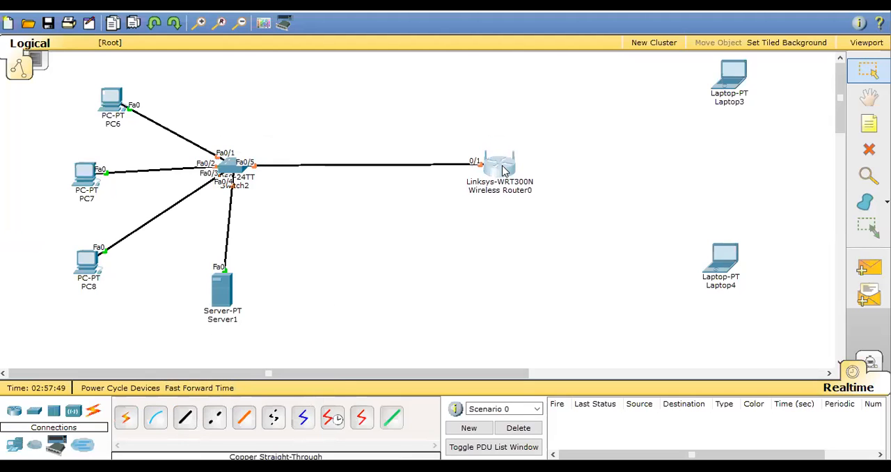
pyautogui.moveTo(55, 64); pyautogui.dragTo(488, 369)
pyautogui.moveTo(680, 57); pyautogui.dragTo(774, 313)
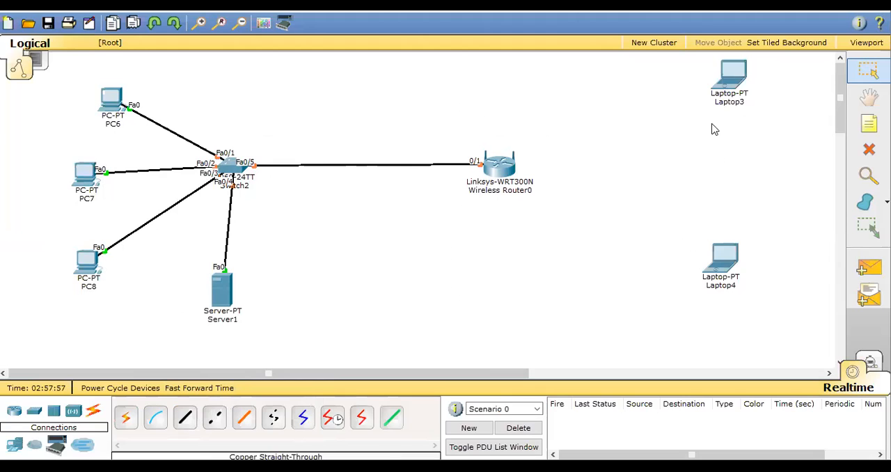
pyautogui.moveTo(679, 63); pyautogui.dragTo(785, 314)
pyautogui.moveTo(675, 79); pyautogui.dragTo(783, 298)
pyautogui.moveTo(446, 116); pyautogui.dragTo(575, 249)
# Check the server's DHCP service configuration and close the server window.
pyautogui.click(221, 287)
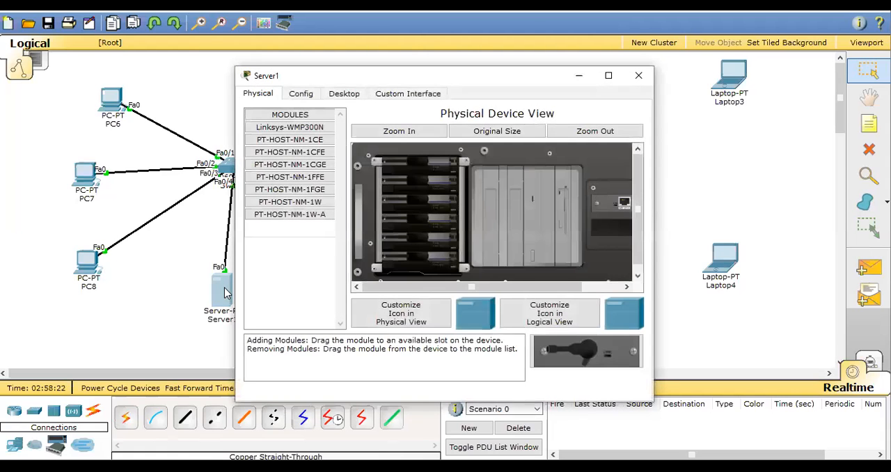
pyautogui.click(304, 96)
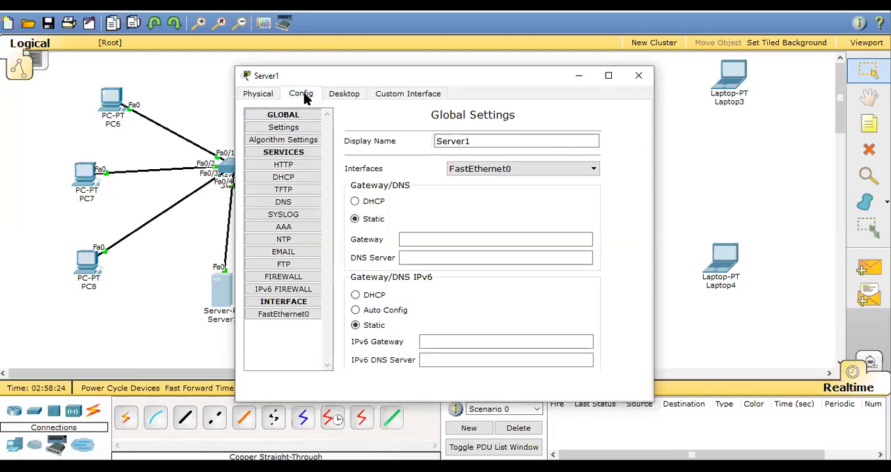
pyautogui.click(283, 176)
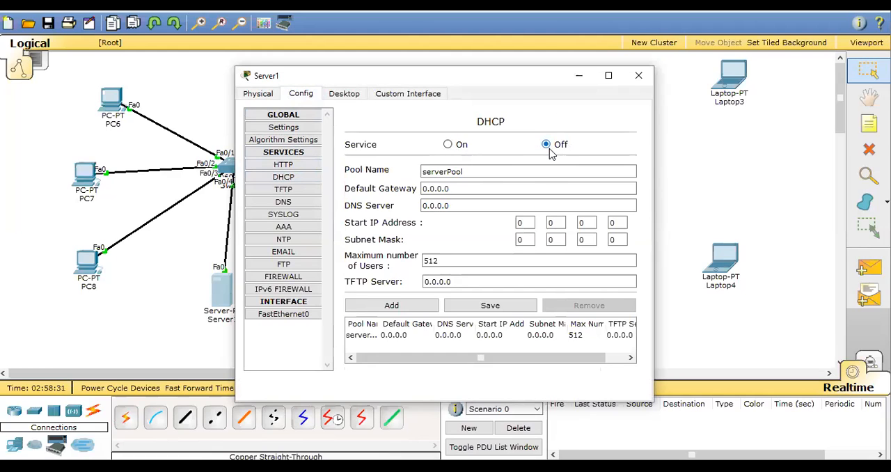
pyautogui.click(638, 75)
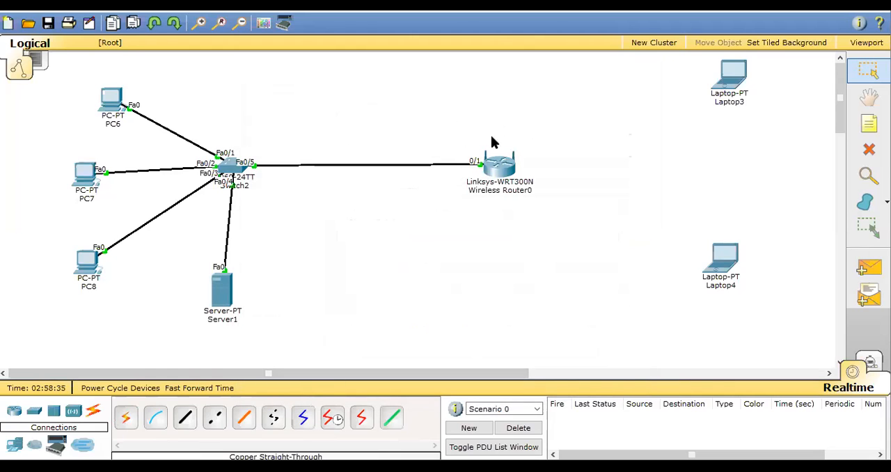
# Switch to the browser, review CCNA exam topic 5.10 on configuring WLAN with WPA2 PSK using the GUI, and return to Packet Tracer.
pyautogui.click(505, 174)
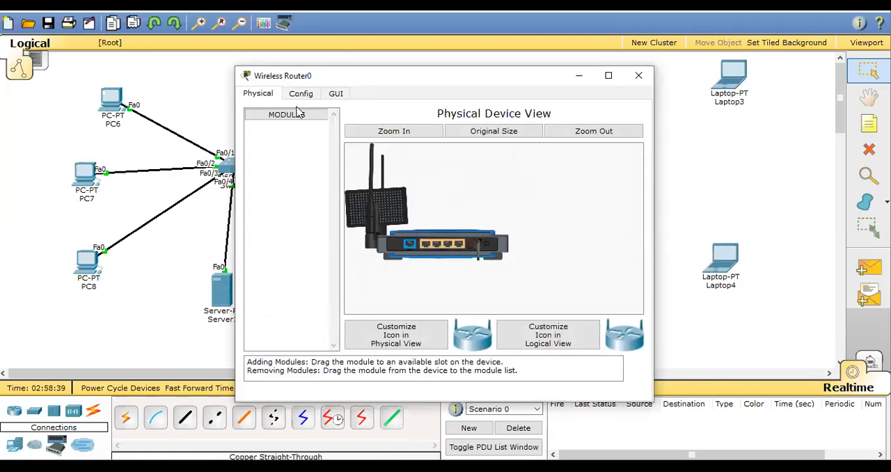
pyautogui.click(278, 465)
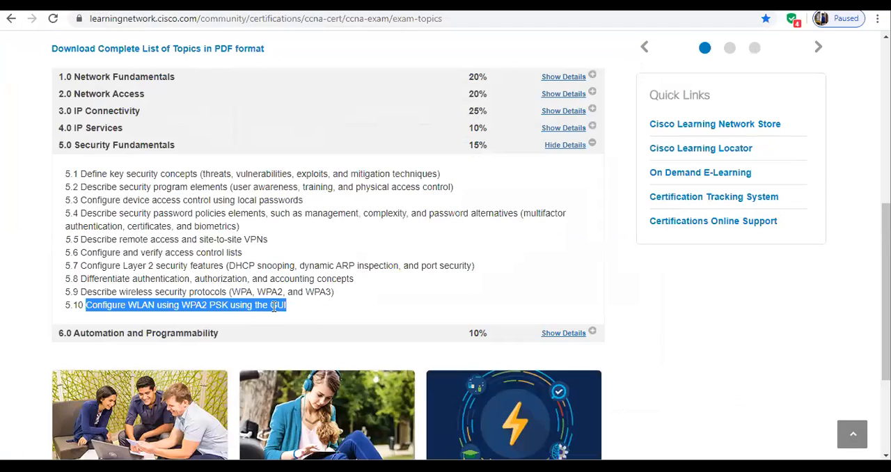
pyautogui.click(313, 332)
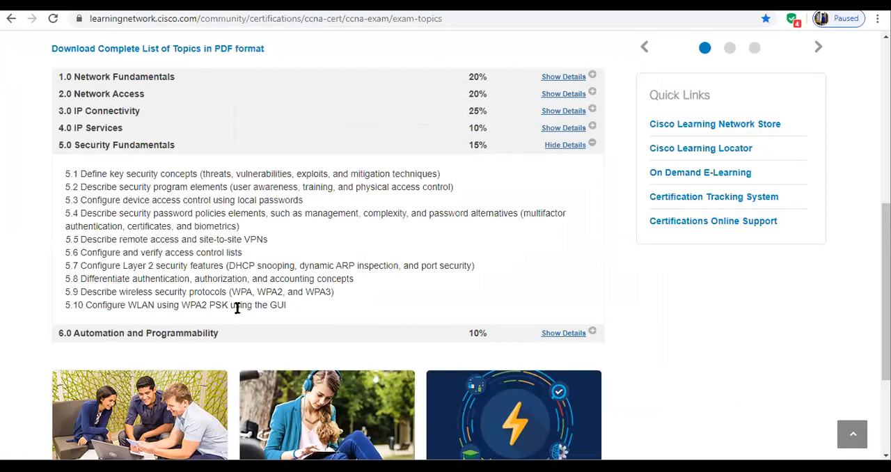
pyautogui.moveTo(231, 306); pyautogui.dragTo(287, 320)
pyautogui.scroll(5, 191, 237)
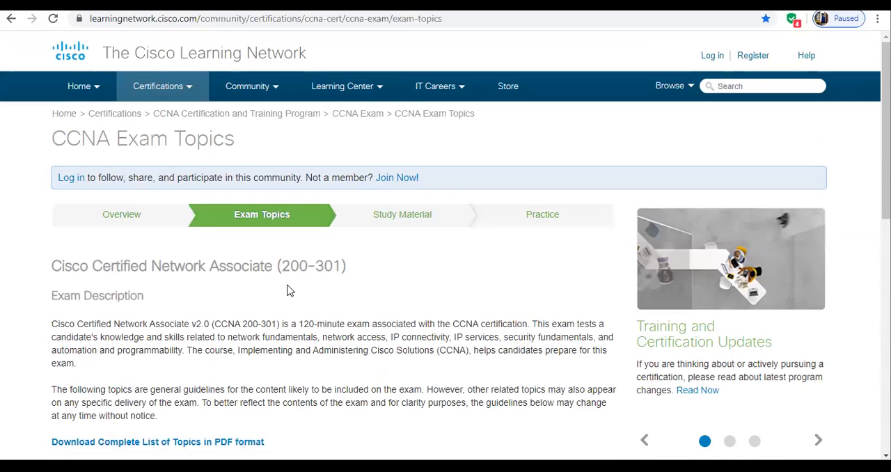
pyautogui.scroll(-4, 290, 292)
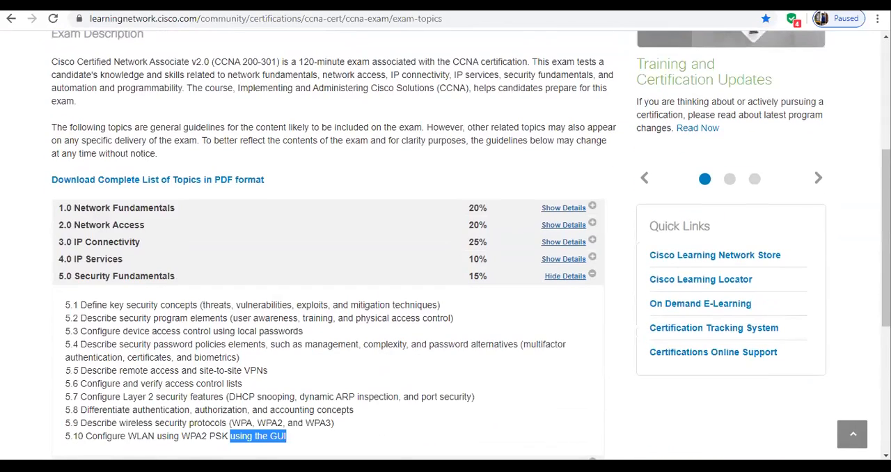
pyautogui.click(237, 428)
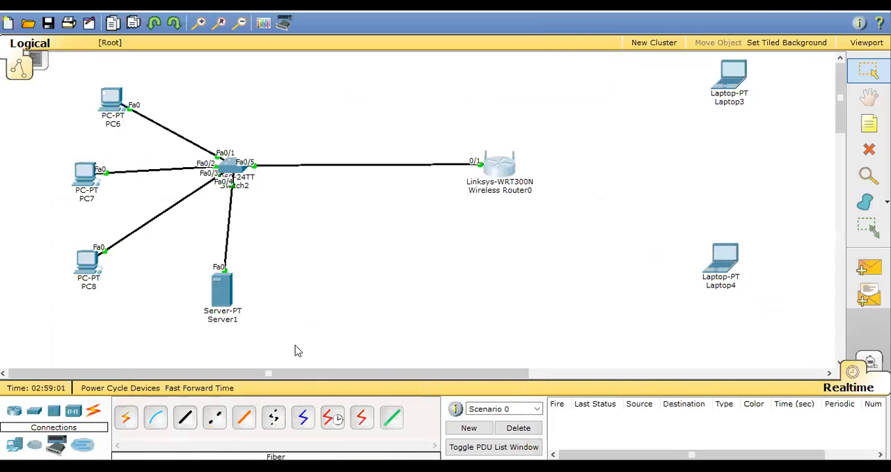
# In the wireless router's GUI setup, set the DHCP start IP address to 192.168.0.2 and maximum users to 100, and save.
pyautogui.click(504, 173)
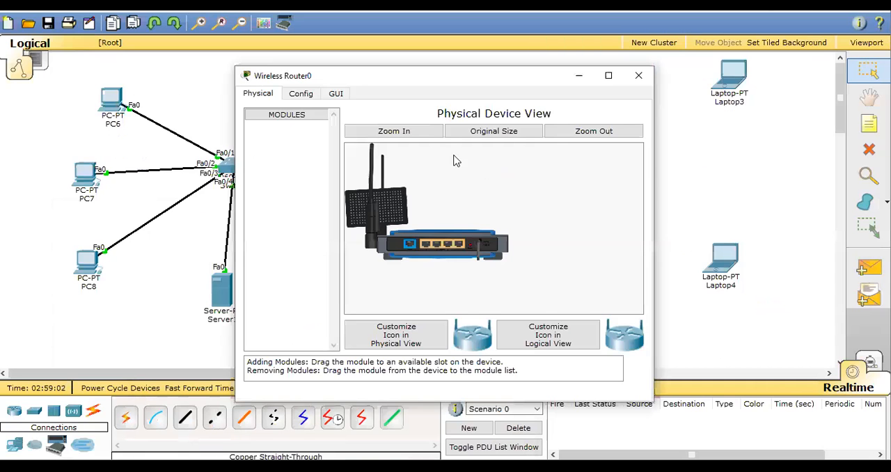
pyautogui.click(336, 96)
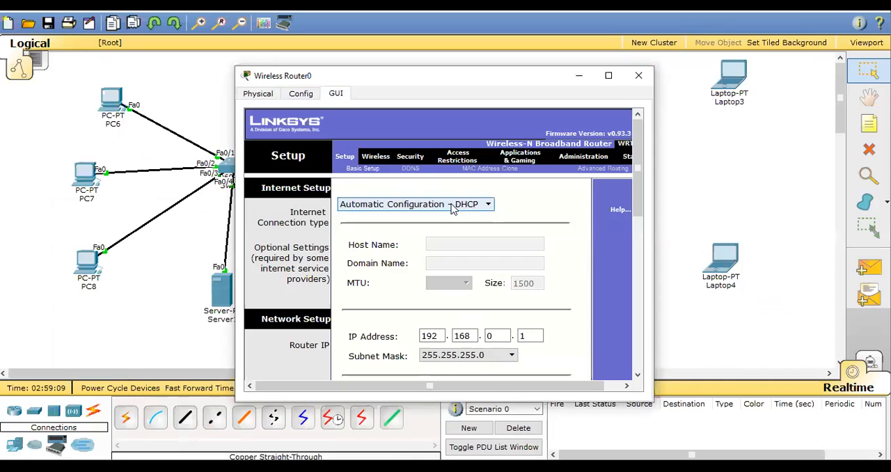
pyautogui.scroll(-3, 535, 219)
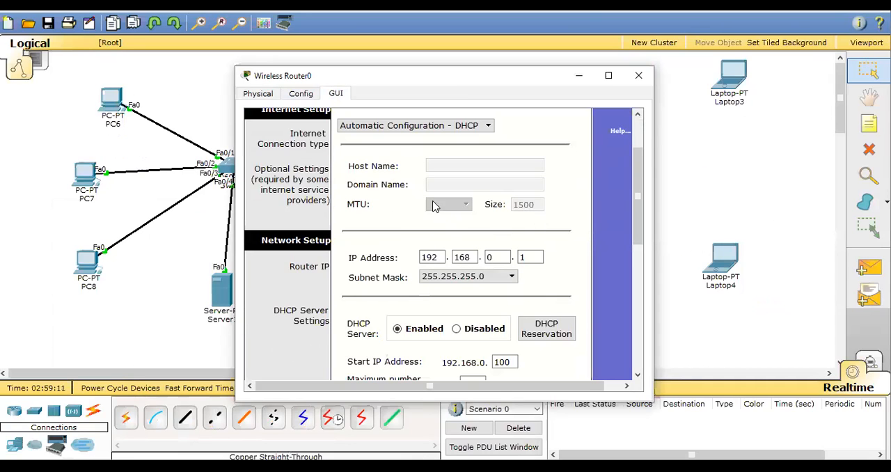
pyautogui.scroll(-1, 446, 245)
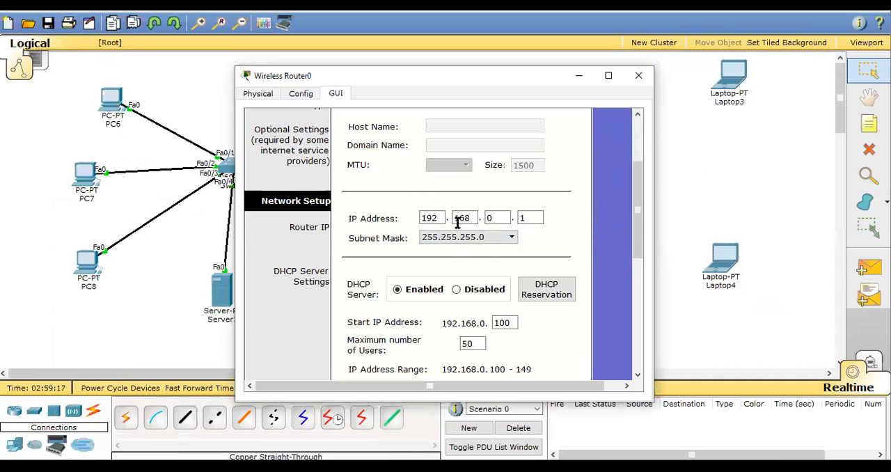
pyautogui.scroll(-1, 551, 272)
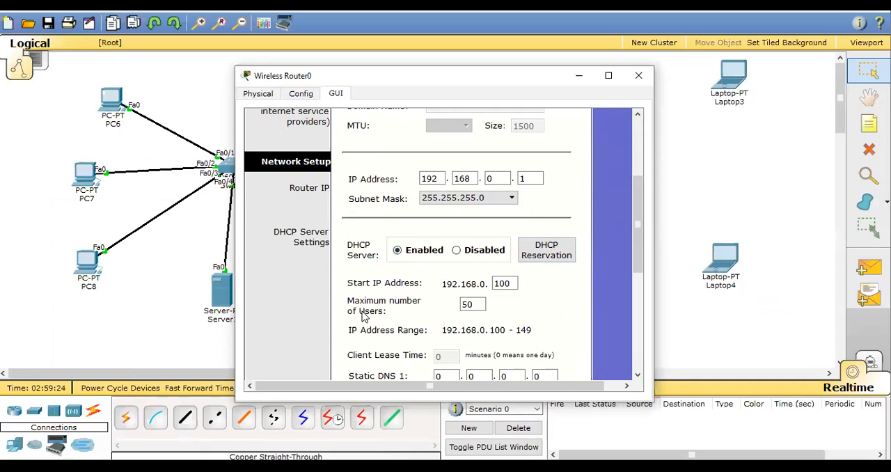
pyautogui.click(474, 309)
pyautogui.click(505, 282)
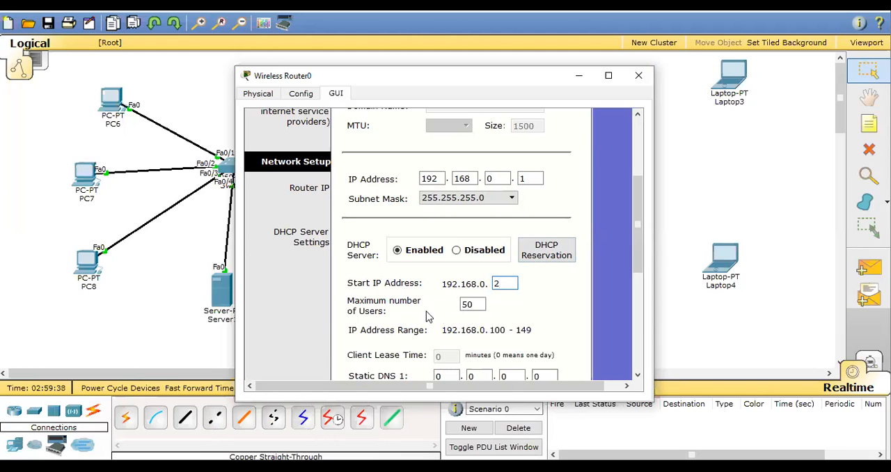
pyautogui.click(475, 306)
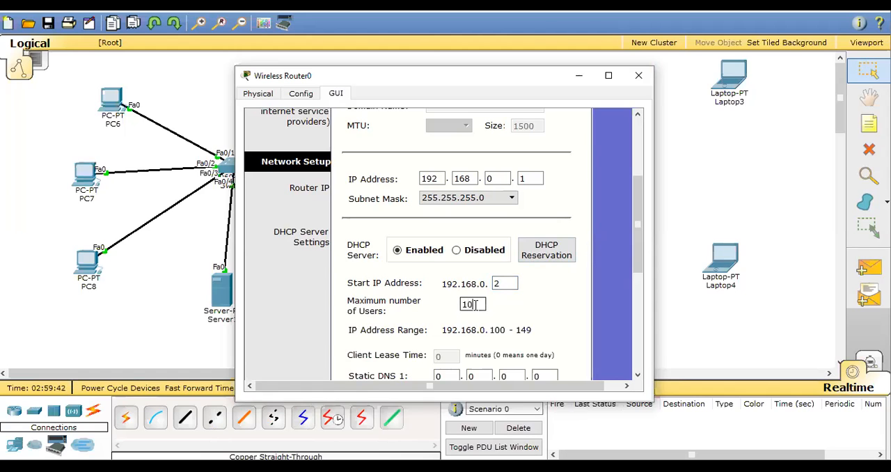
pyautogui.scroll(-1, 519, 358)
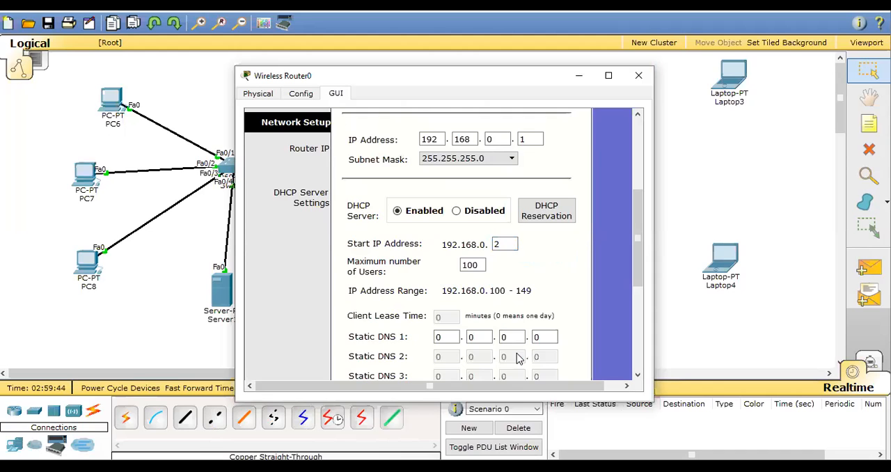
pyautogui.scroll(-6, 448, 357)
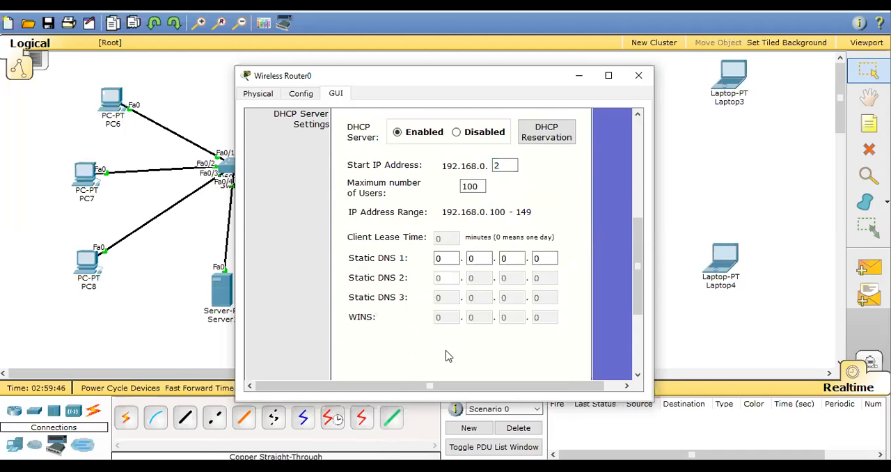
pyautogui.click(435, 369)
pyautogui.scroll(2, 479, 321)
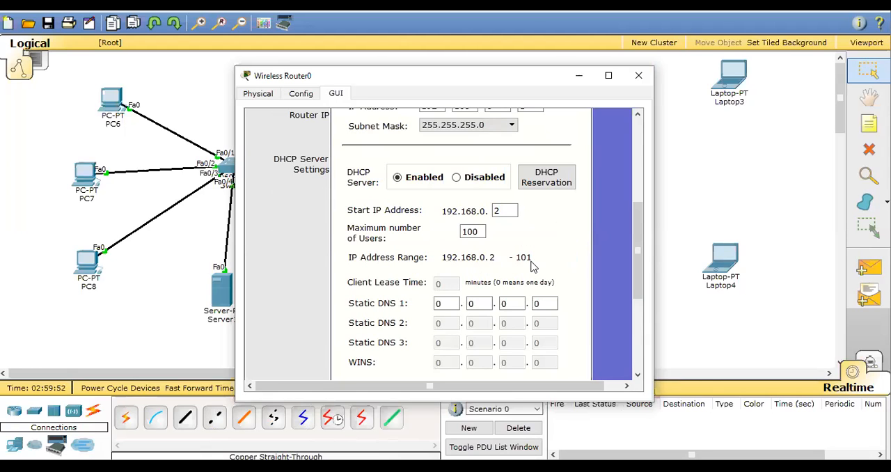
# In the router's basic wireless settings, choose Mixed network mode and set the network name (SSID) to CISCO EXPERT.
pyautogui.scroll(6, 531, 265)
pyautogui.click(376, 156)
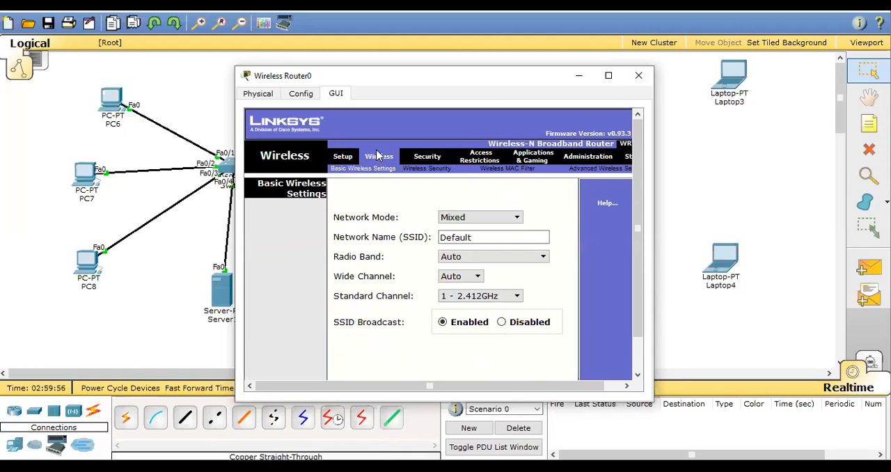
pyautogui.click(516, 218)
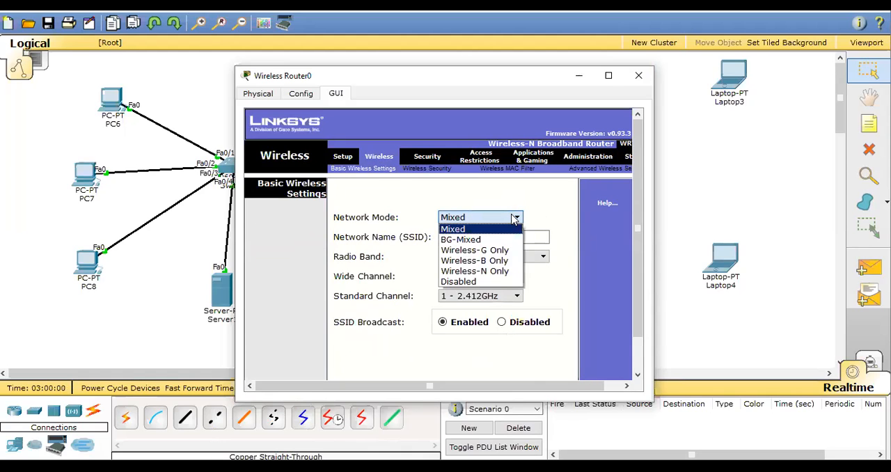
pyautogui.click(468, 229)
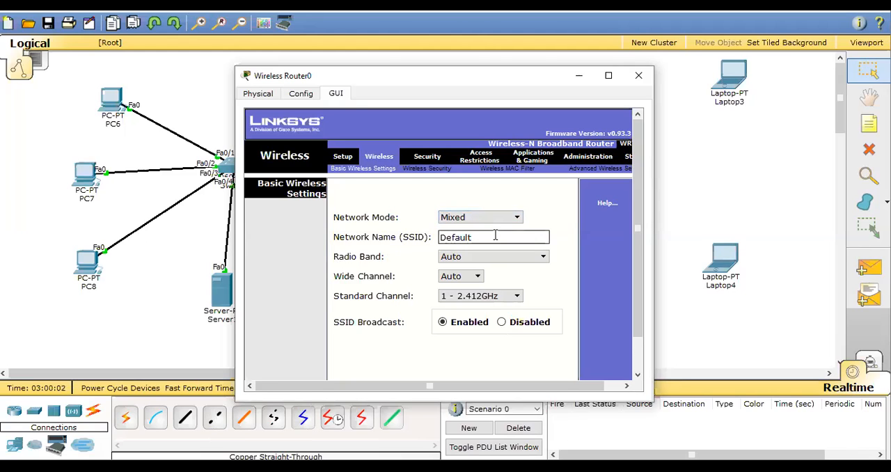
pyautogui.press('BackSpace')
pyautogui.press('BackSpace')
pyautogui.press('BackSpace')
pyautogui.press('BackSpace')
pyautogui.press('BackSpace')
pyautogui.press('BackSpace')
pyautogui.press('capslock')
pyautogui.write('CISCO EXPERT')
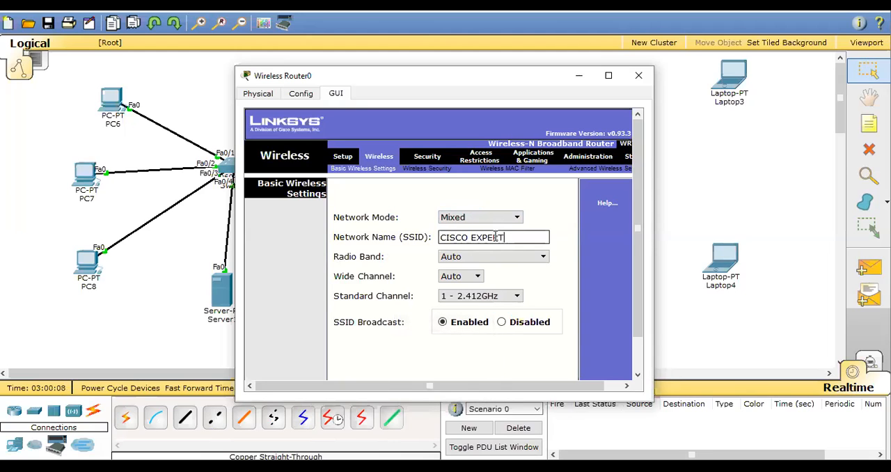
pyautogui.press('capslock')
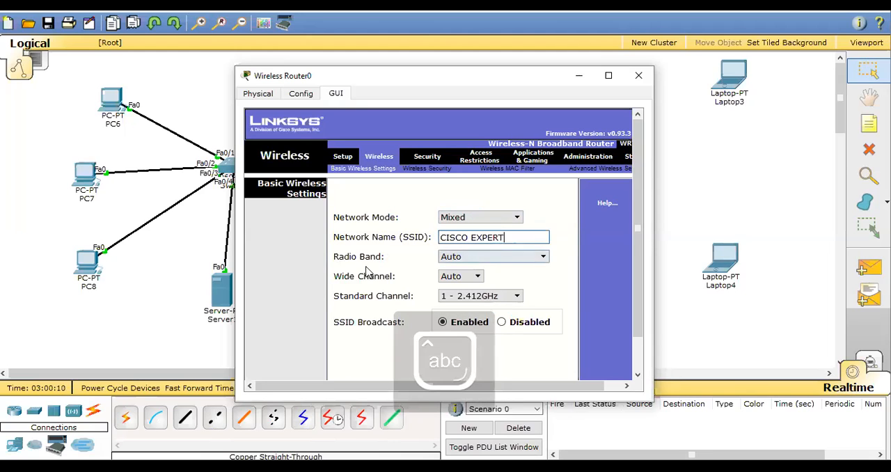
# Keep the radio band and wide channel on Auto and save the basic wireless settings.
pyautogui.click(527, 257)
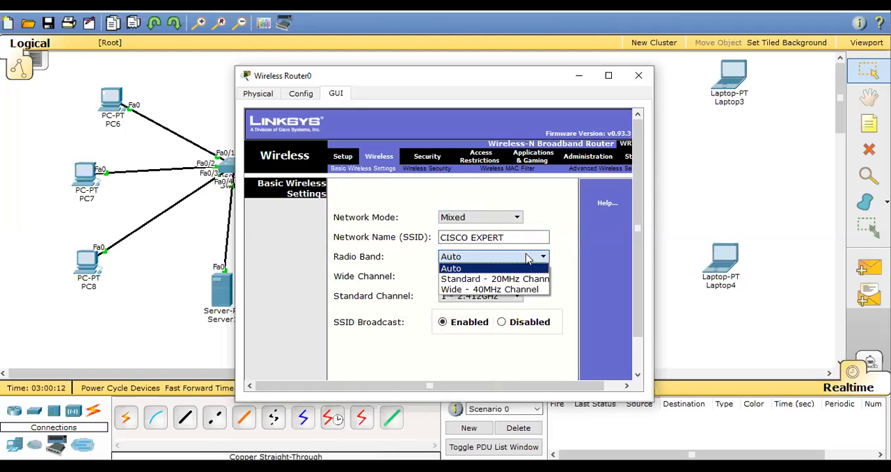
pyautogui.click(568, 297)
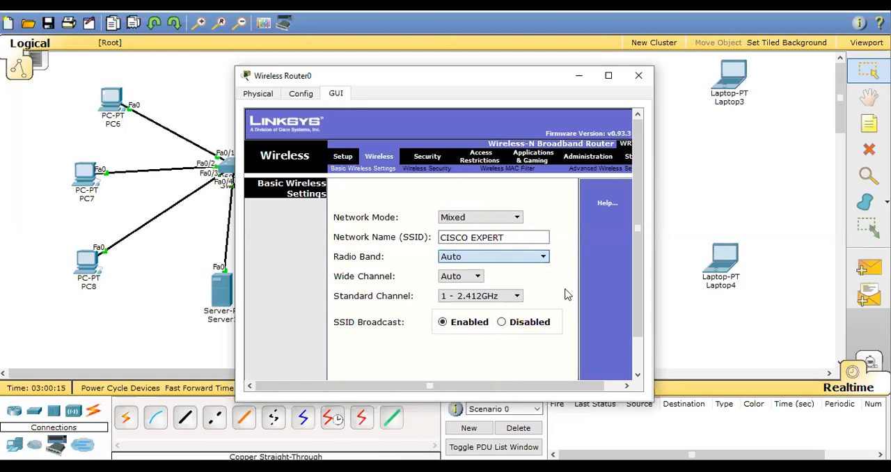
pyautogui.click(478, 276)
pyautogui.click(473, 285)
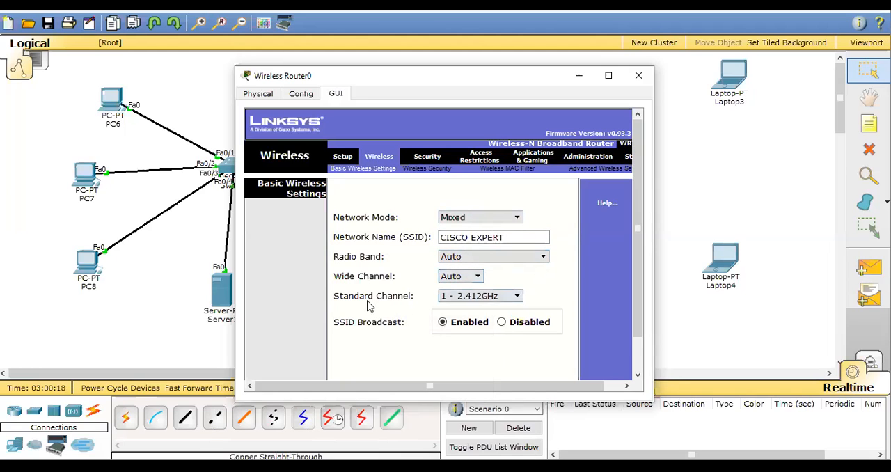
pyautogui.scroll(-1, 446, 334)
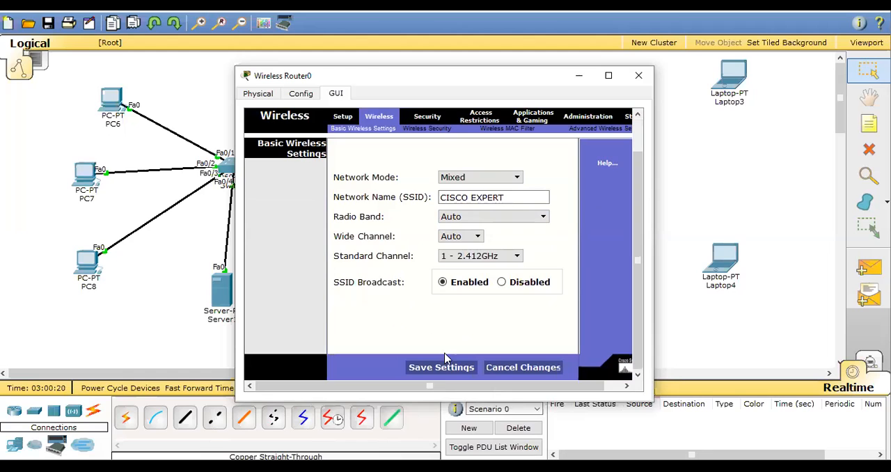
pyautogui.click(428, 370)
# Examine the router's firewall security and Internet access restriction settings.
pyautogui.click(428, 119)
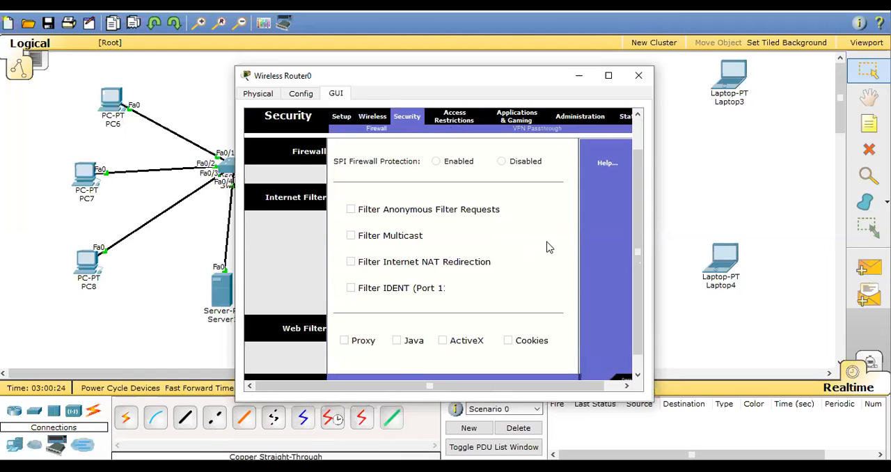
pyautogui.scroll(-1, 550, 248)
pyautogui.scroll(1, 550, 250)
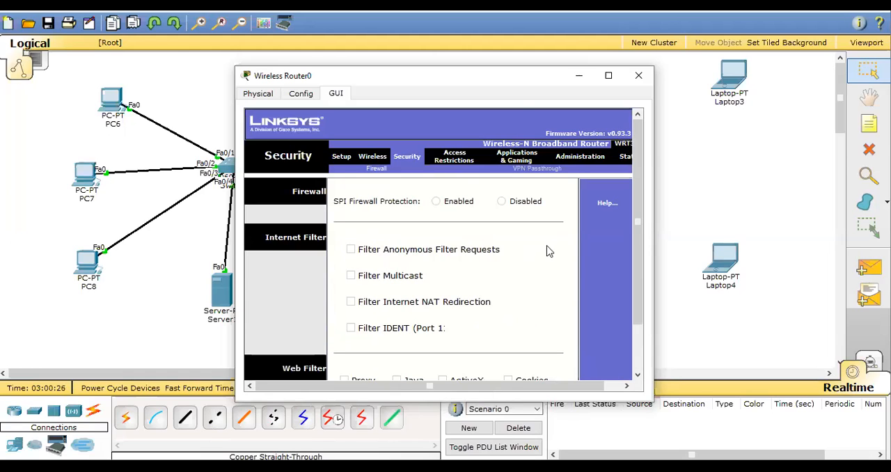
pyautogui.click(454, 159)
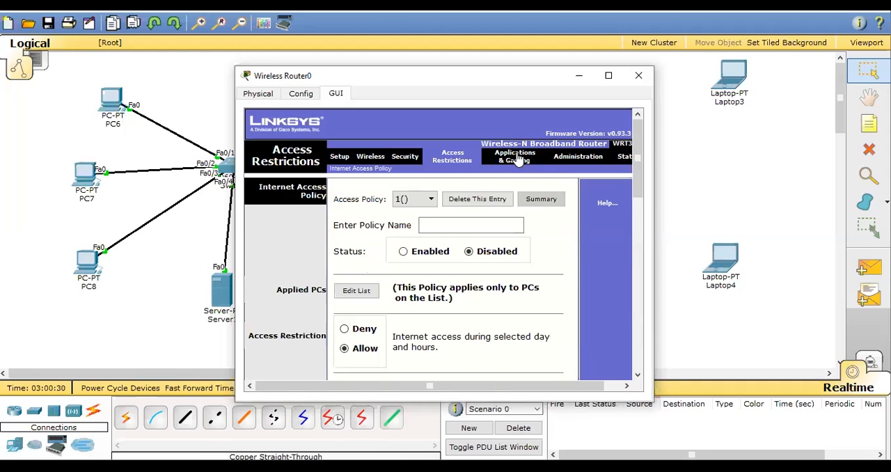
# View the authentication options of the router's wireless interface and switch to the browser to recheck exam topic 5.10.
pyautogui.click(301, 96)
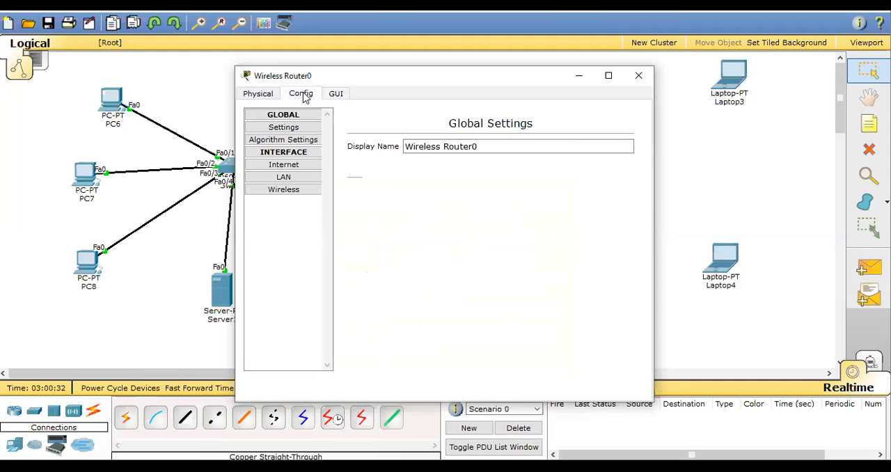
pyautogui.click(279, 195)
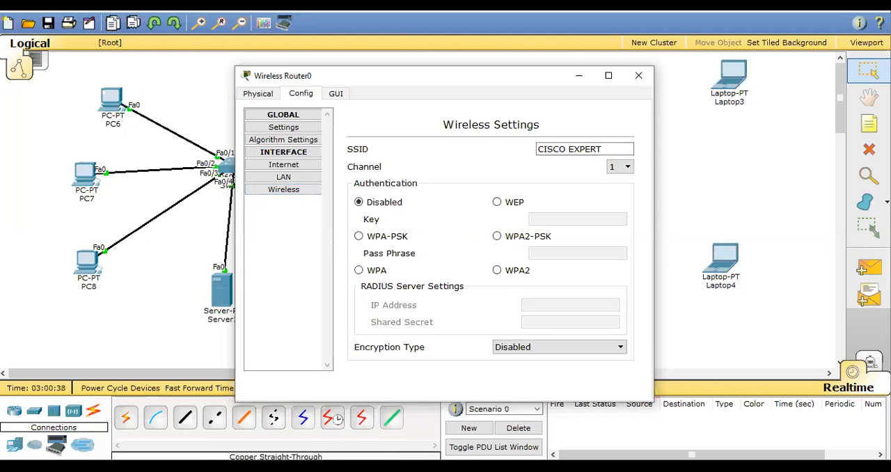
pyautogui.click(369, 425)
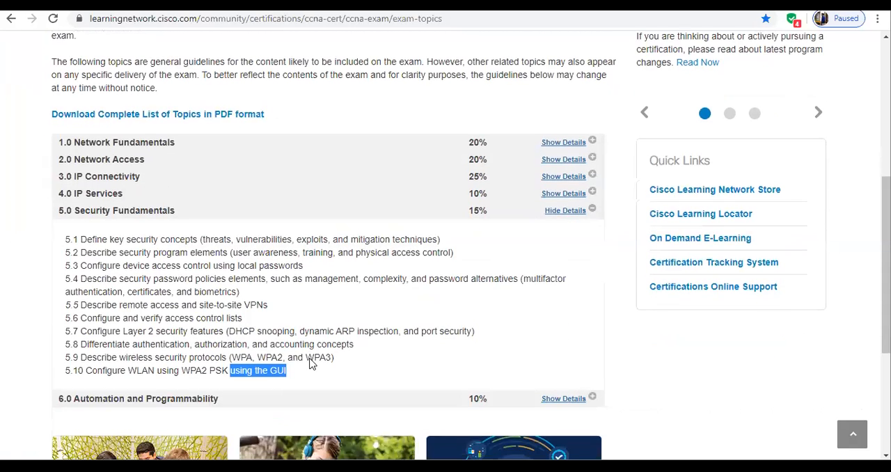
# Highlight WPA2 in exam topic 5.10 and switch back to the Packet Tracer workspace.
pyautogui.scroll(-2, 253, 374)
pyautogui.moveTo(182, 239); pyautogui.dragTo(206, 243)
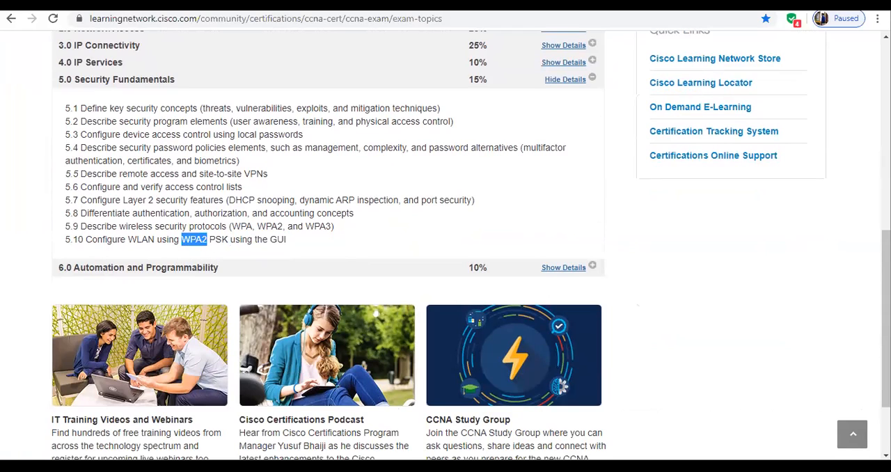
pyautogui.moveTo(335, 467)
pyautogui.click(470, 389)
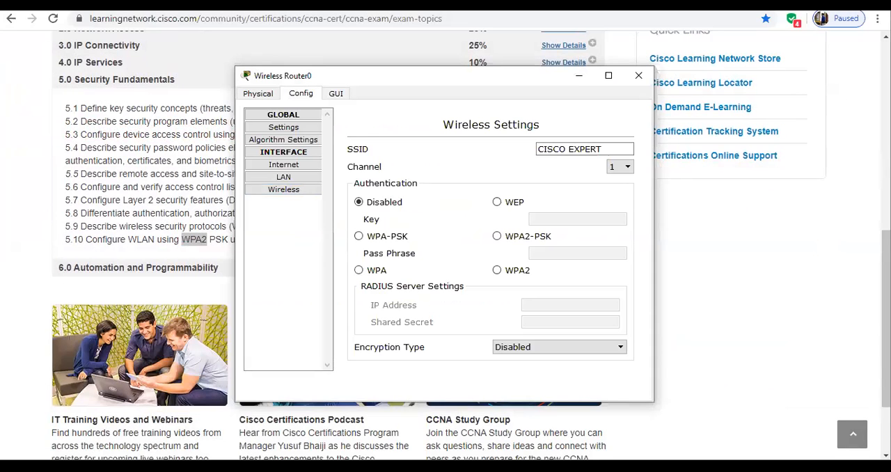
pyautogui.moveTo(336, 467)
pyautogui.click(212, 421)
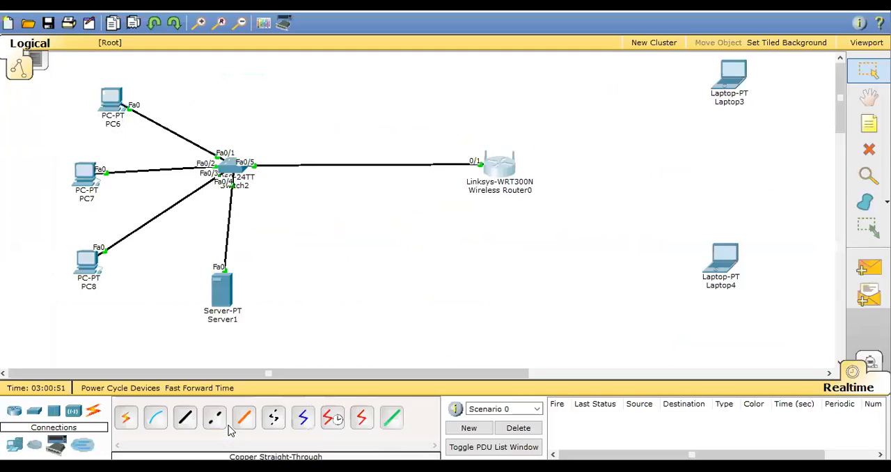
# Set the wireless router's authentication to WPA2-PSK with AES encryption, enter the pass phrase and close its settings.
pyautogui.click(490, 166)
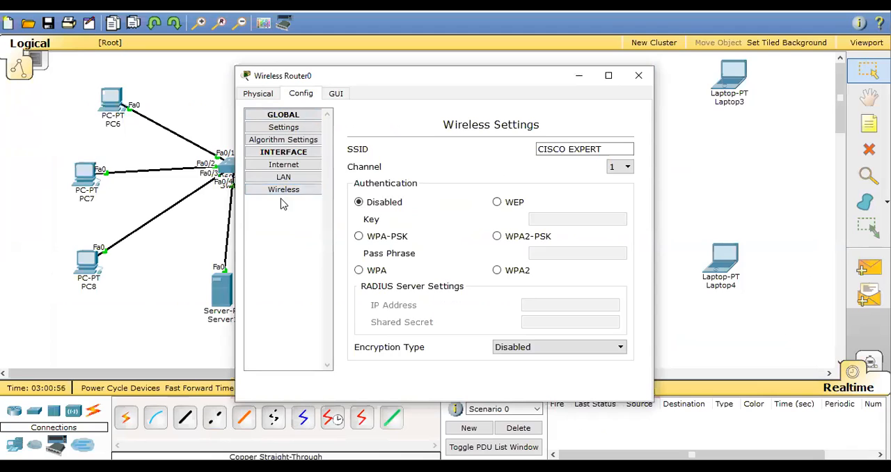
pyautogui.click(496, 236)
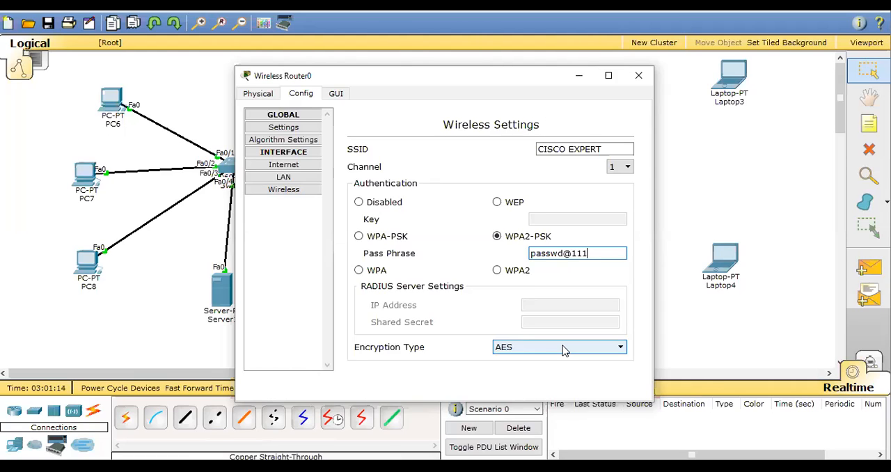
pyautogui.click(639, 75)
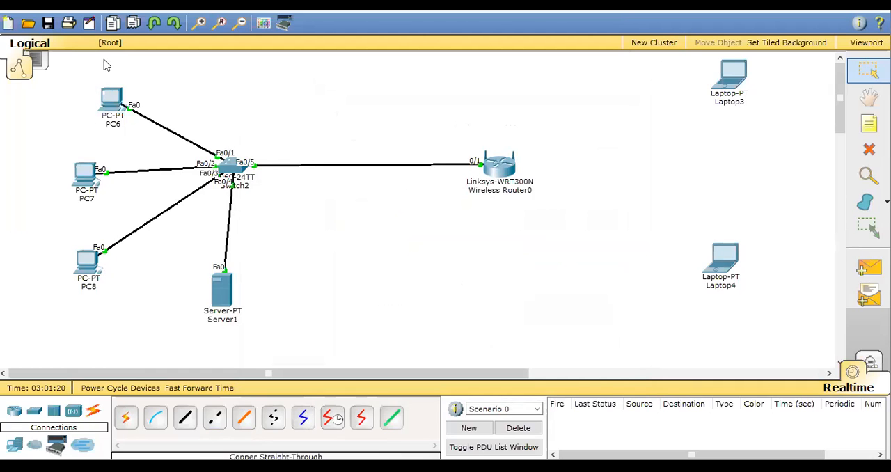
# Set PC6's IPv4 configuration to DHCP and close the device settings.
pyautogui.click(109, 104)
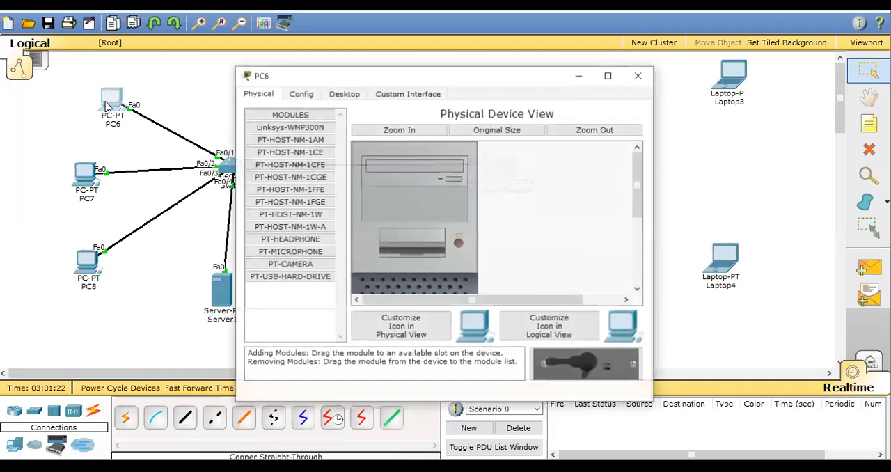
pyautogui.click(344, 93)
pyautogui.click(300, 160)
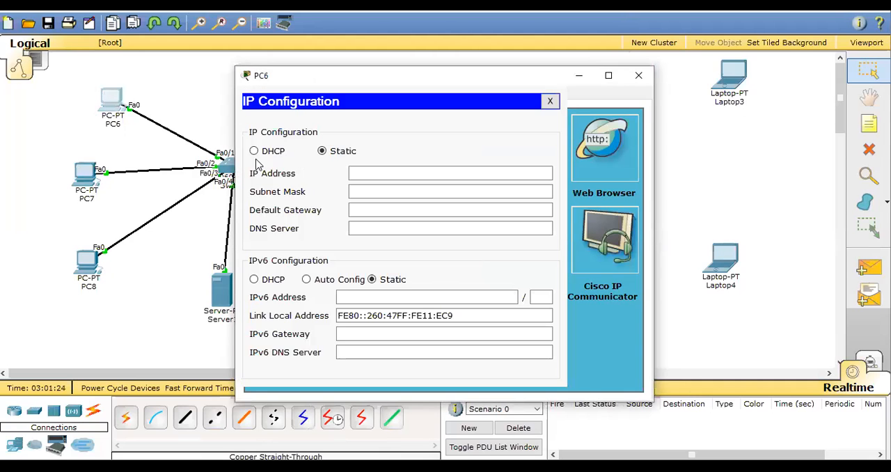
pyautogui.click(254, 151)
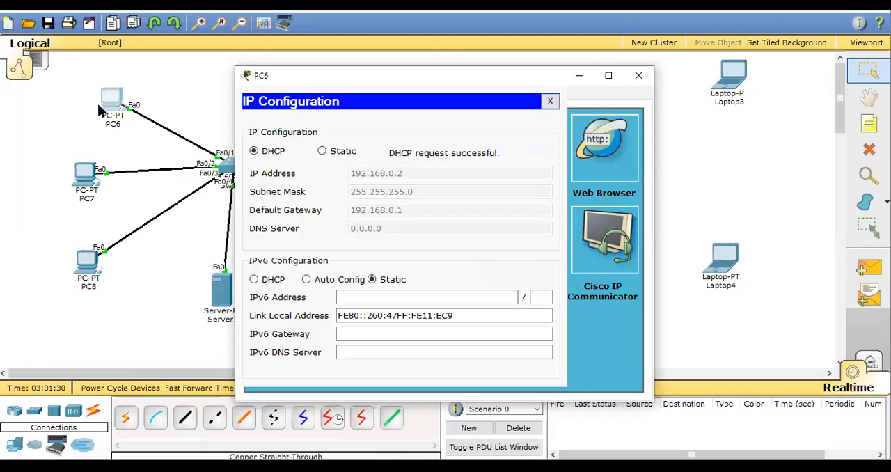
pyautogui.click(637, 74)
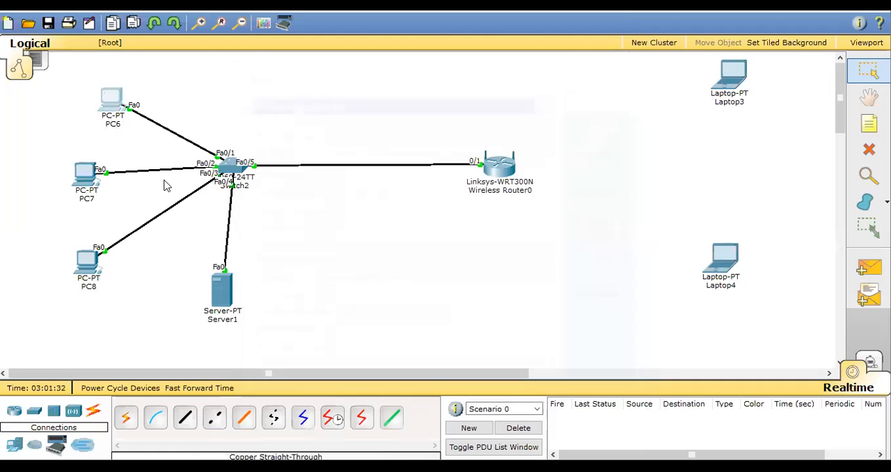
# Switch PC7's IPv4 configuration from static to DHCP and close the device settings.
pyautogui.click(82, 176)
pyautogui.click(343, 95)
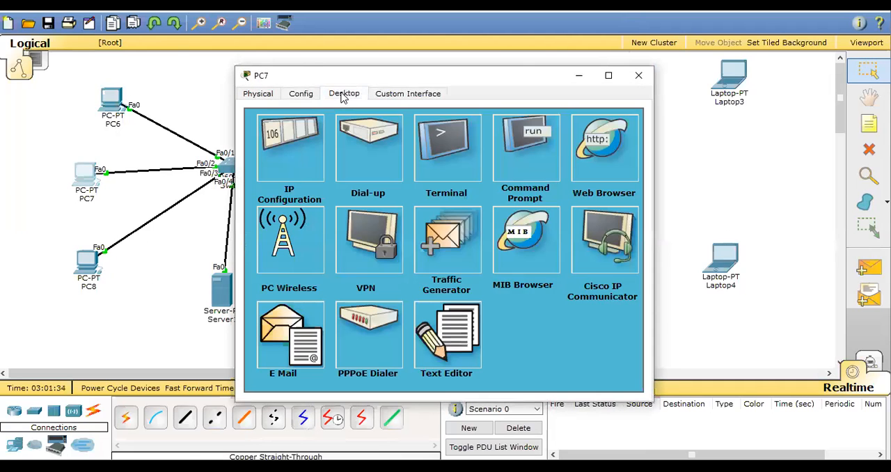
pyautogui.click(281, 174)
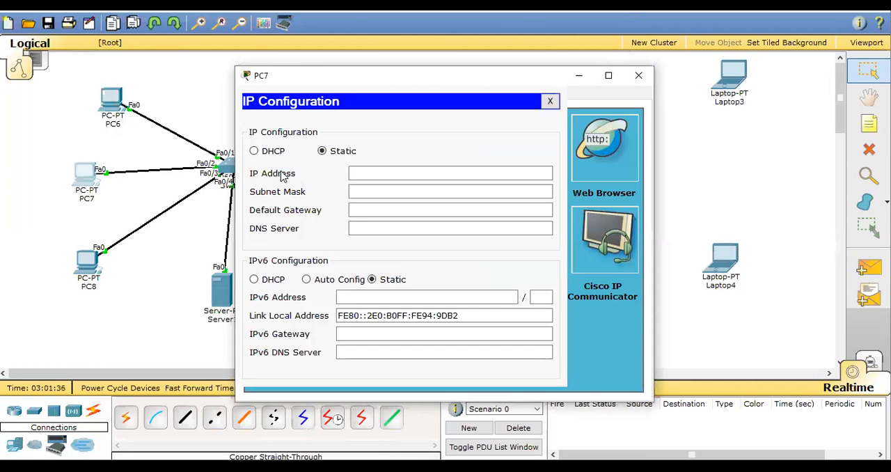
pyautogui.click(254, 151)
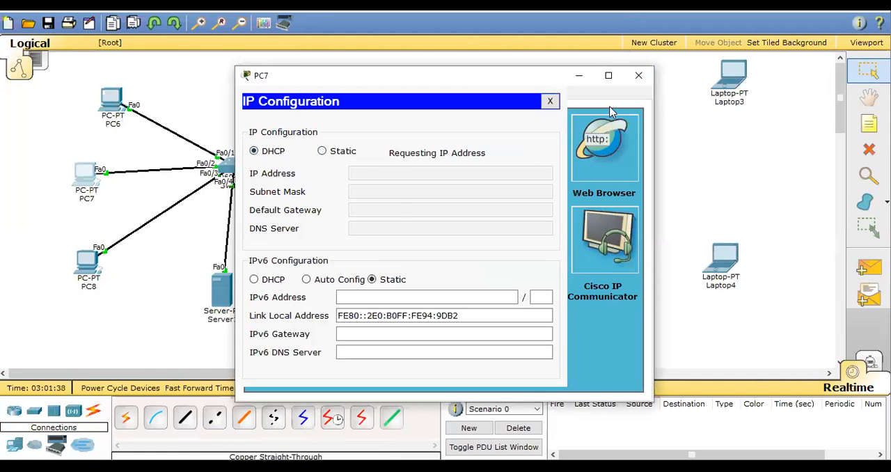
pyautogui.click(638, 76)
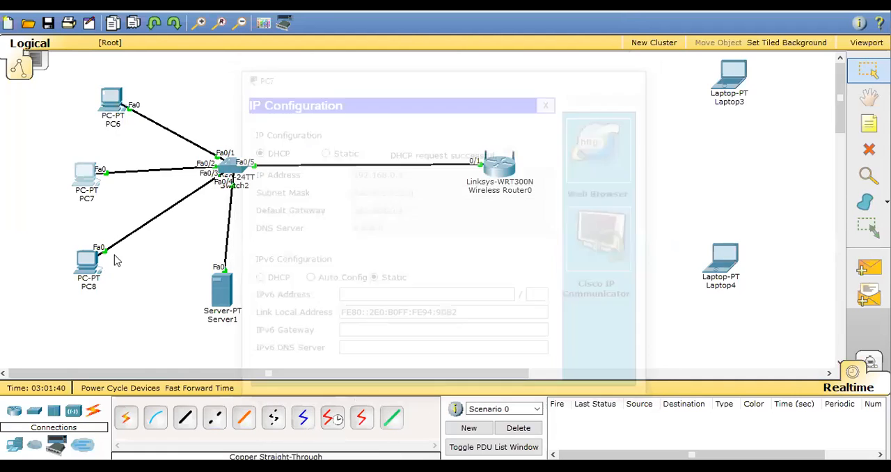
# Configure PC8 to obtain its IPv4 address through DHCP and close the device settings.
pyautogui.click(87, 261)
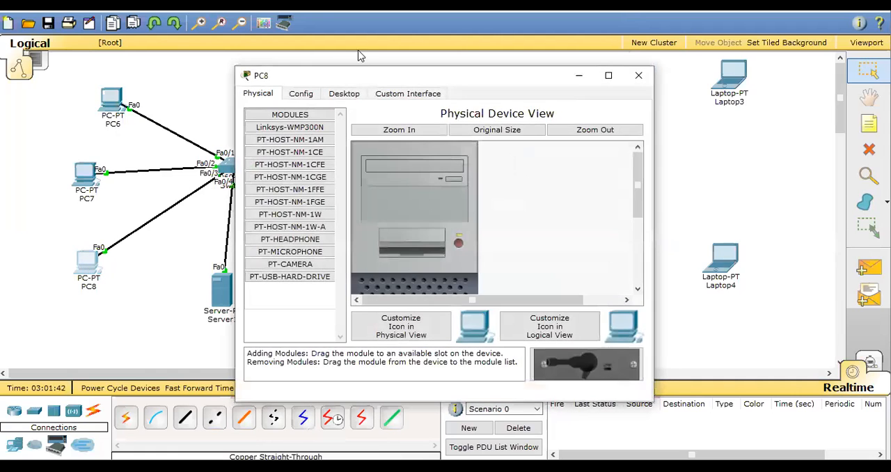
pyautogui.click(352, 93)
pyautogui.click(282, 167)
pyautogui.click(254, 151)
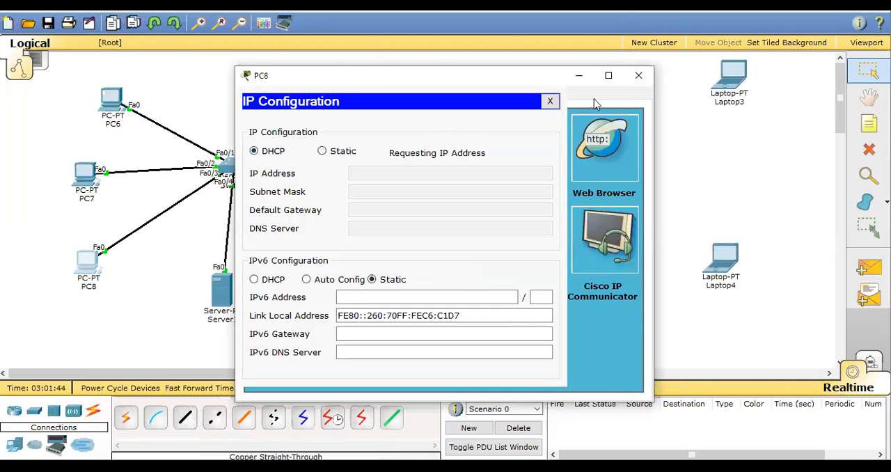
pyautogui.click(638, 76)
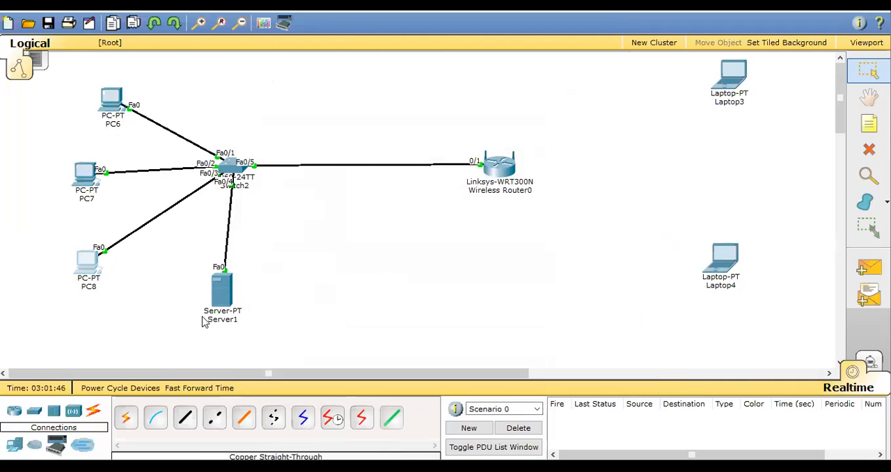
# Set Server1's FastEthernet0 IPv4 configuration to DHCP and close the server settings.
pyautogui.click(223, 285)
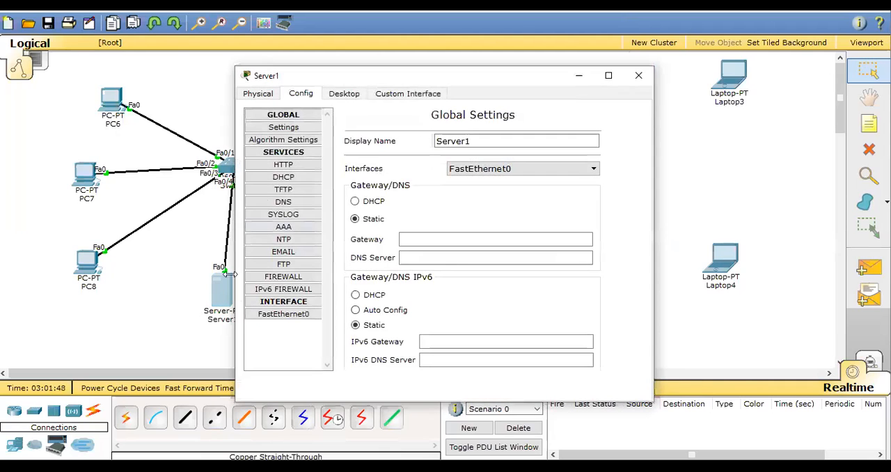
pyautogui.click(344, 95)
pyautogui.click(296, 160)
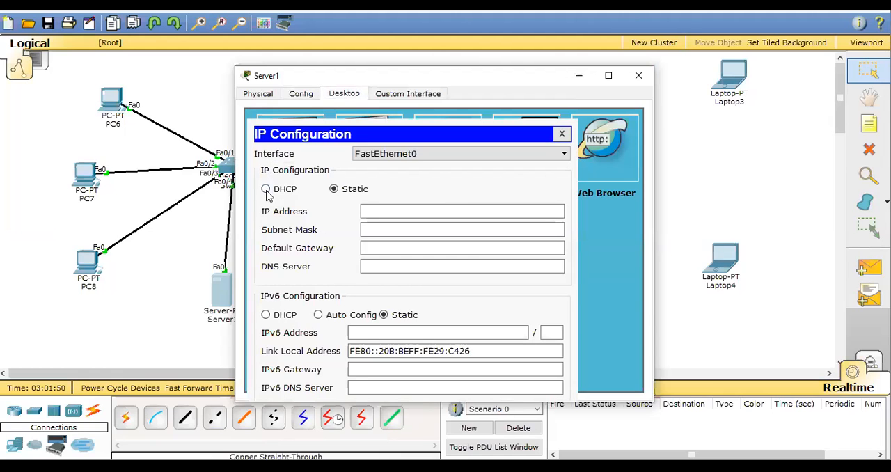
pyautogui.click(266, 189)
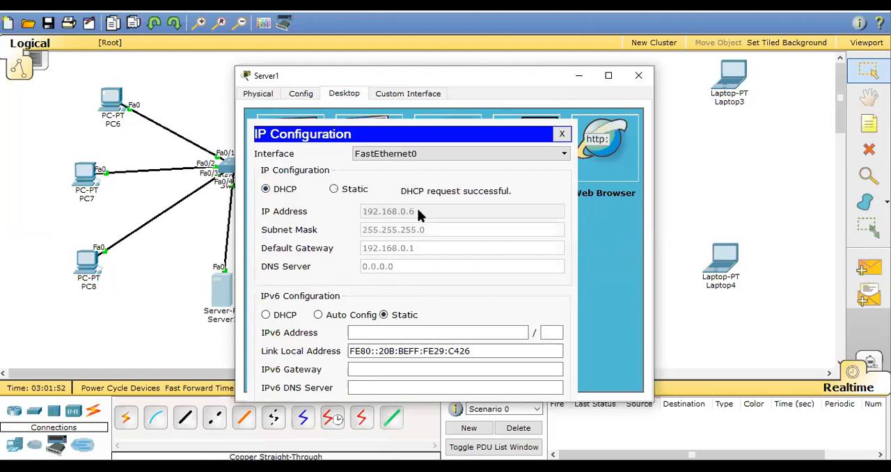
pyautogui.click(639, 77)
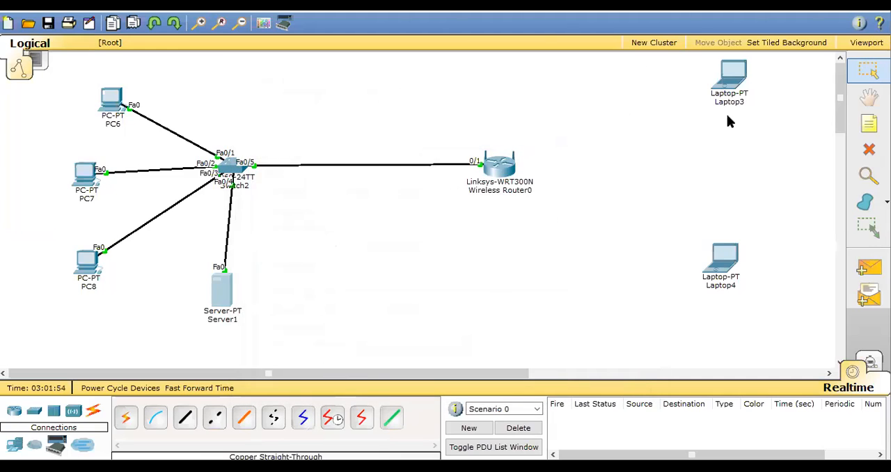
# Replace Laptop3's Ethernet module with the Linksys-WPC300N wireless module and close the device settings.
pyautogui.click(739, 84)
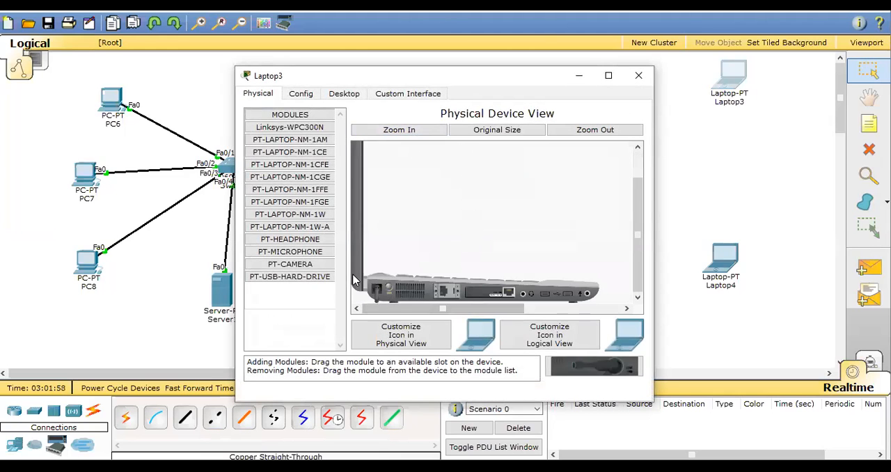
pyautogui.moveTo(588, 363); pyautogui.dragTo(588, 366)
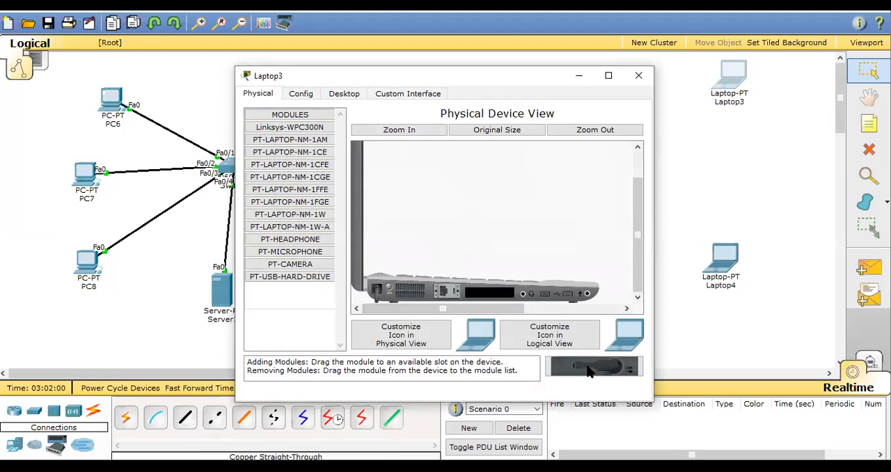
pyautogui.moveTo(283, 126); pyautogui.dragTo(492, 295)
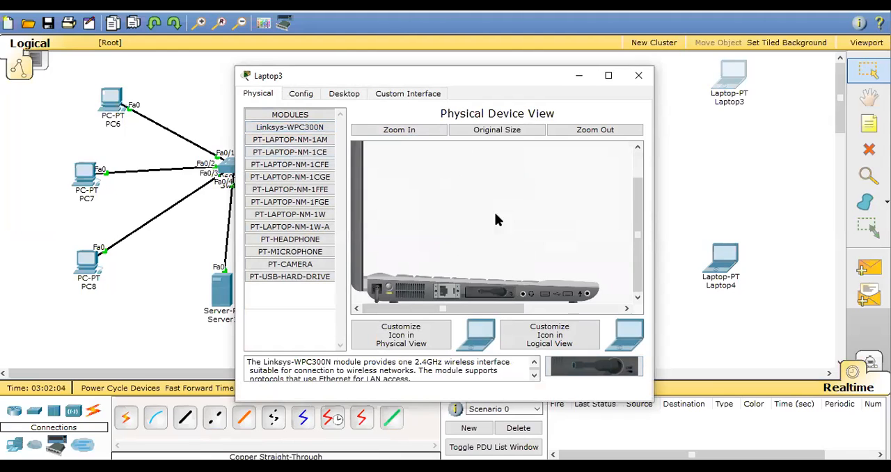
pyautogui.click(639, 75)
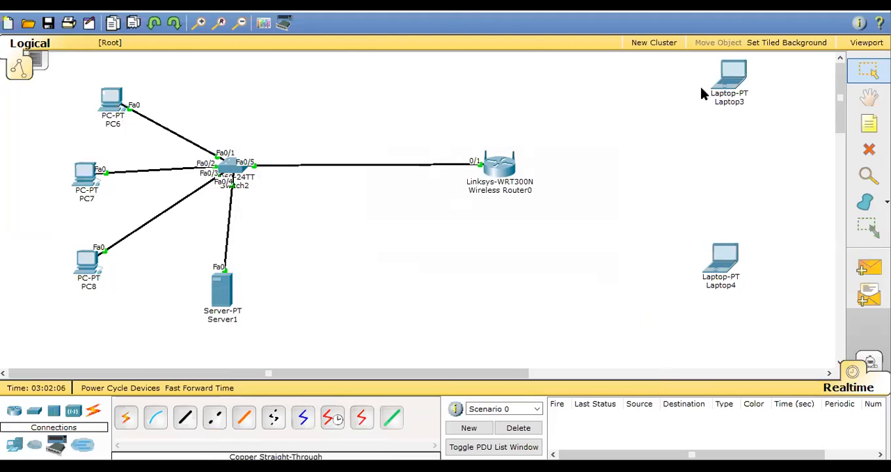
# Remove Laptop4's Ethernet module, install the Linksys-WPC300N wireless module in its slot and close the device settings.
pyautogui.click(724, 261)
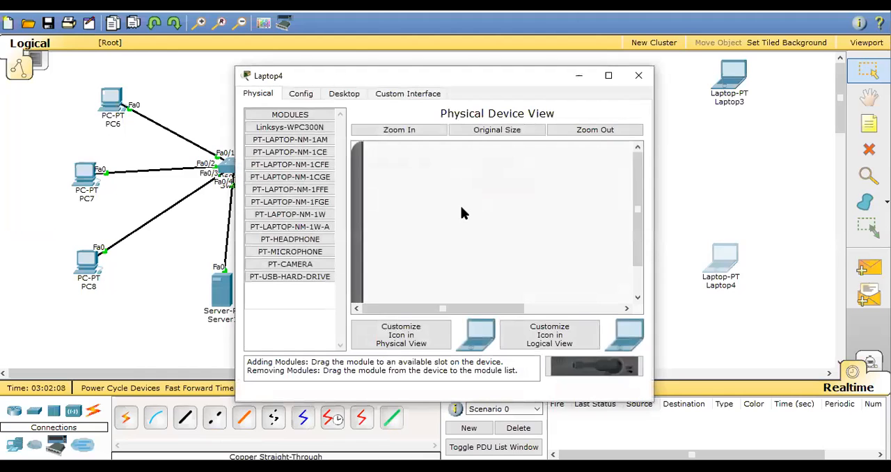
pyautogui.scroll(-3, 462, 211)
pyautogui.moveTo(493, 290); pyautogui.dragTo(586, 371)
pyautogui.moveTo(262, 135); pyautogui.dragTo(489, 293)
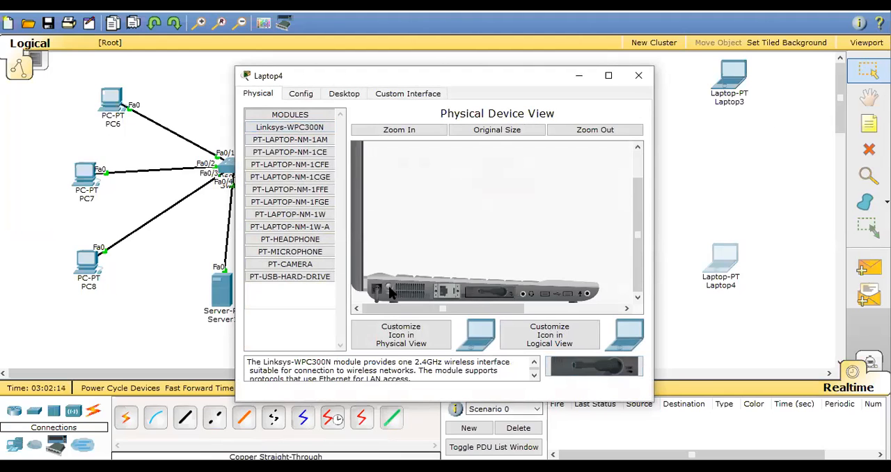
pyautogui.click(638, 76)
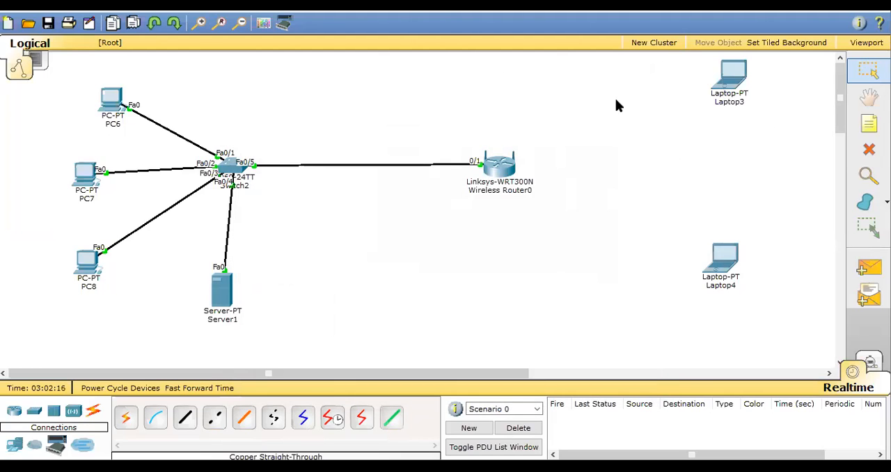
# Connect Laptop3 to the CISCO EXPERT wireless network using WPA2-Personal security and the pre-shared key.
pyautogui.click(735, 81)
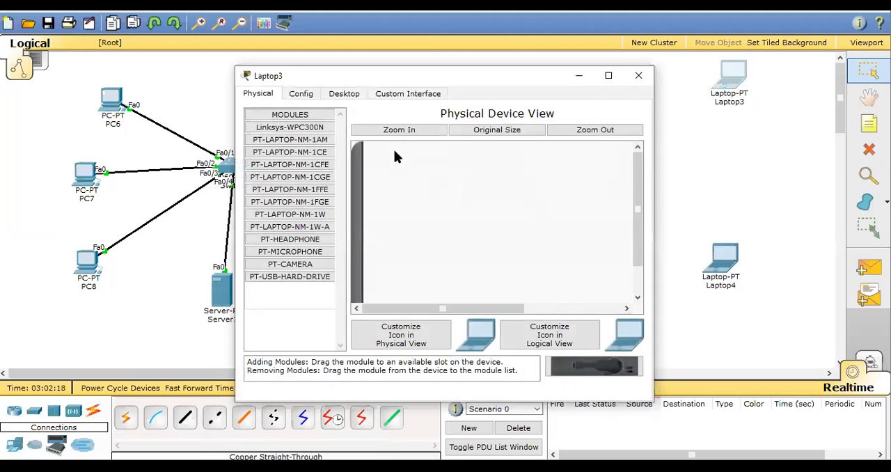
pyautogui.click(338, 94)
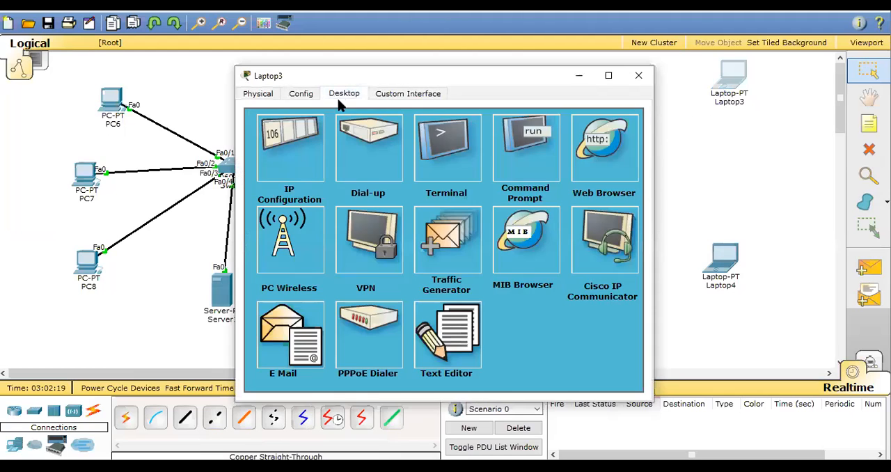
pyautogui.click(284, 255)
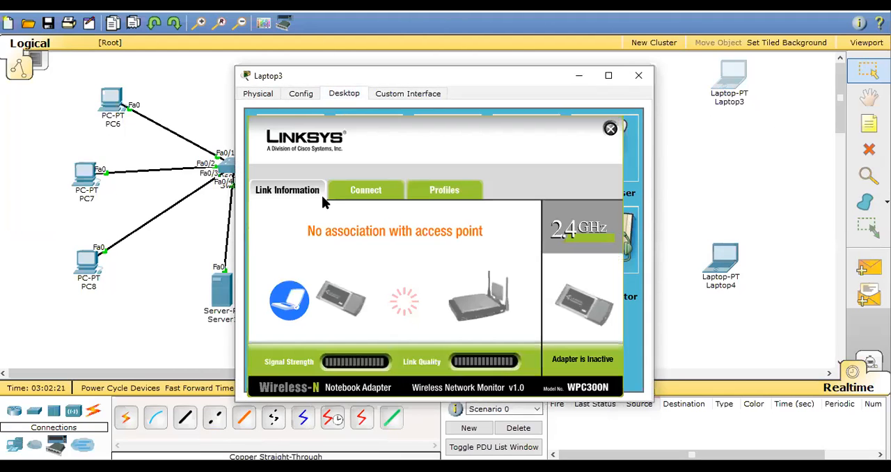
pyautogui.click(364, 194)
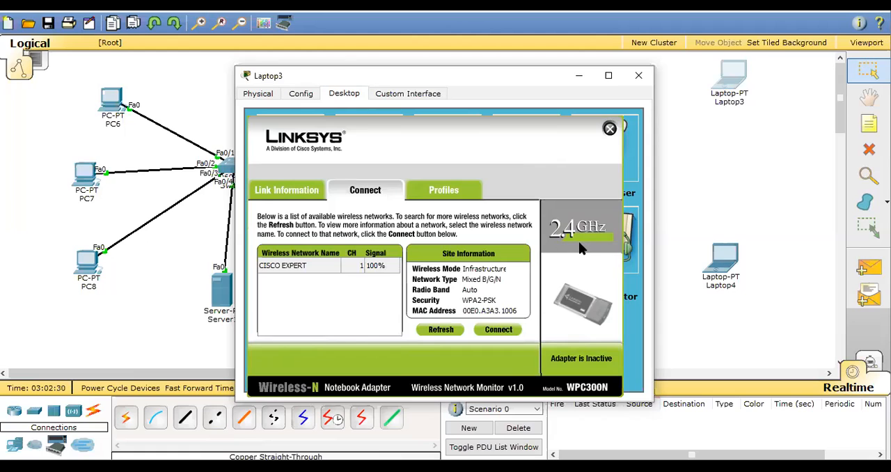
pyautogui.click(498, 329)
pyautogui.click(342, 271)
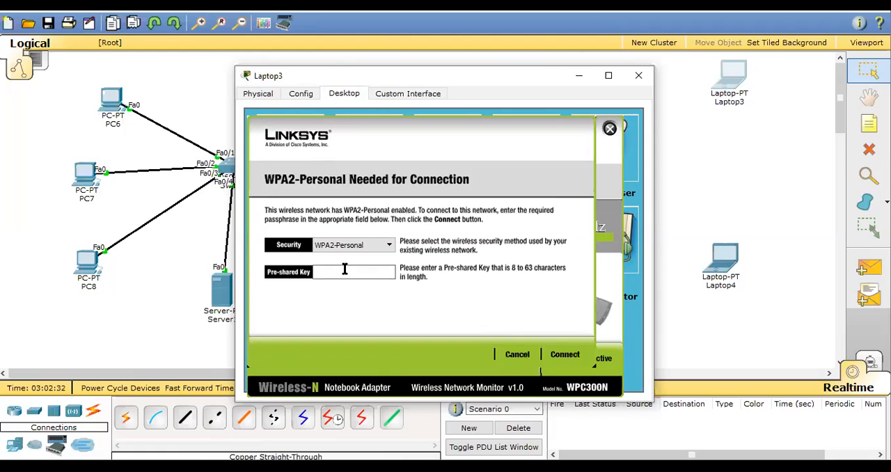
pyautogui.write('passwd@111')
pyautogui.click(561, 356)
pyautogui.click(639, 75)
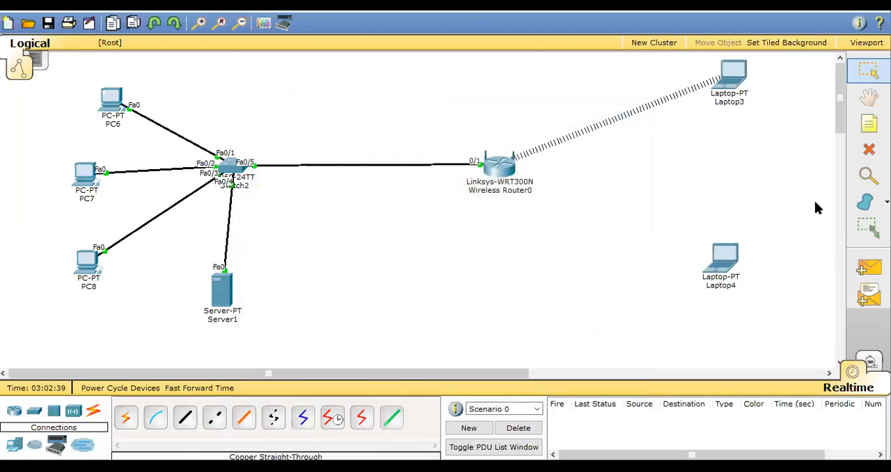
# Connect Laptop4 to the router's wireless network using WPA2-Personal security and the pre-shared key, and close the laptop's window.
pyautogui.click(725, 267)
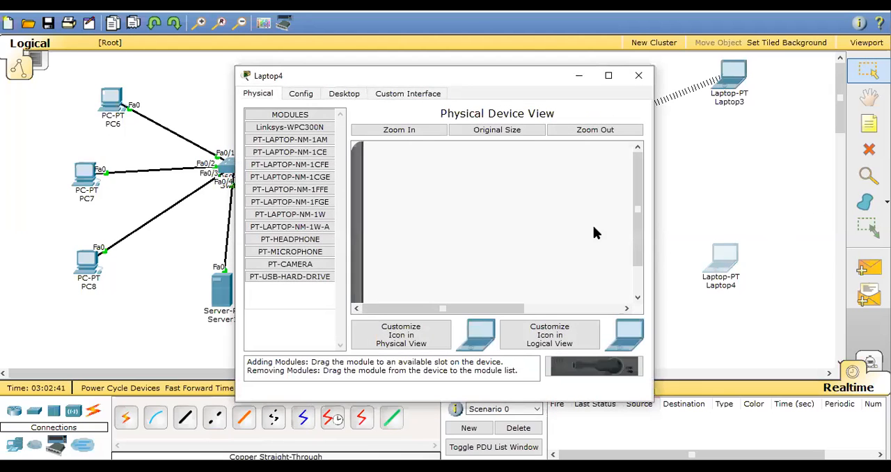
pyautogui.click(344, 95)
pyautogui.click(298, 240)
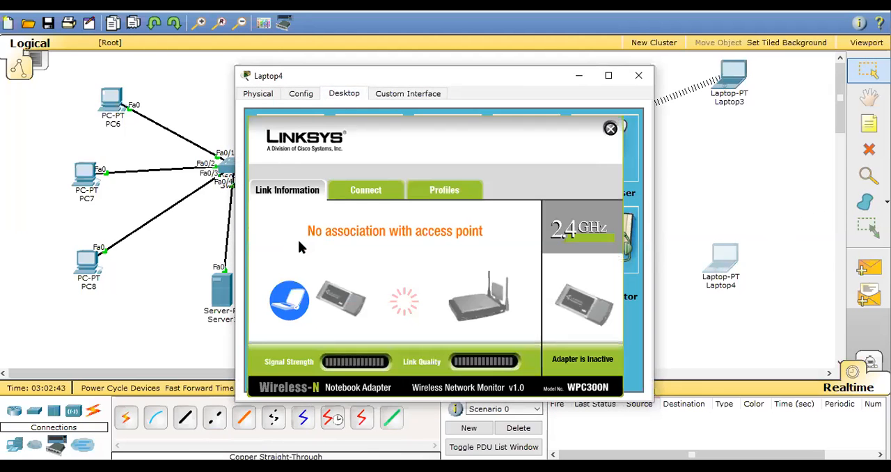
pyautogui.click(376, 195)
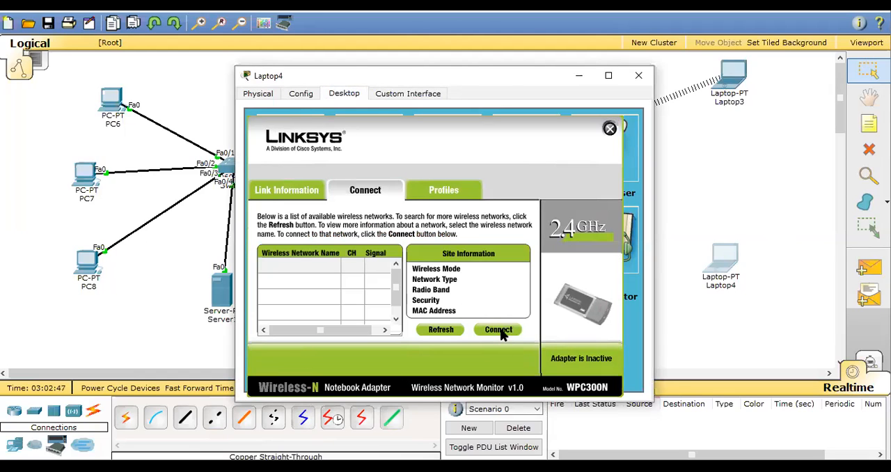
pyautogui.click(498, 330)
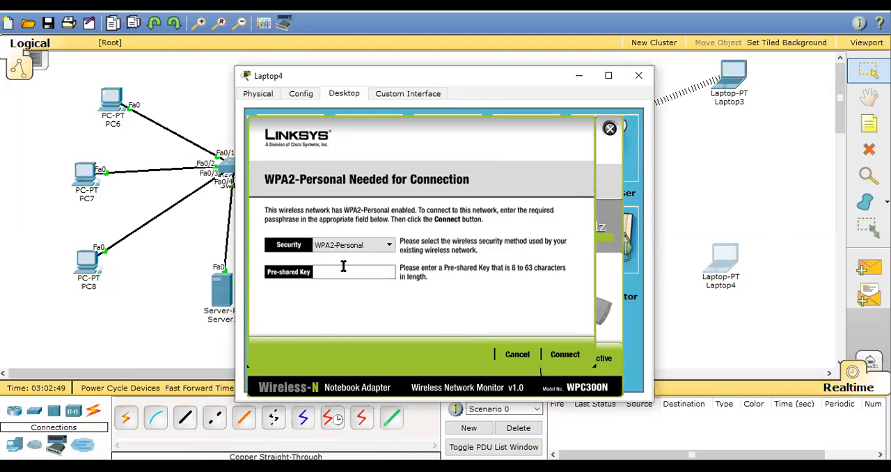
pyautogui.write('password111')
pyautogui.click(565, 355)
pyautogui.click(638, 76)
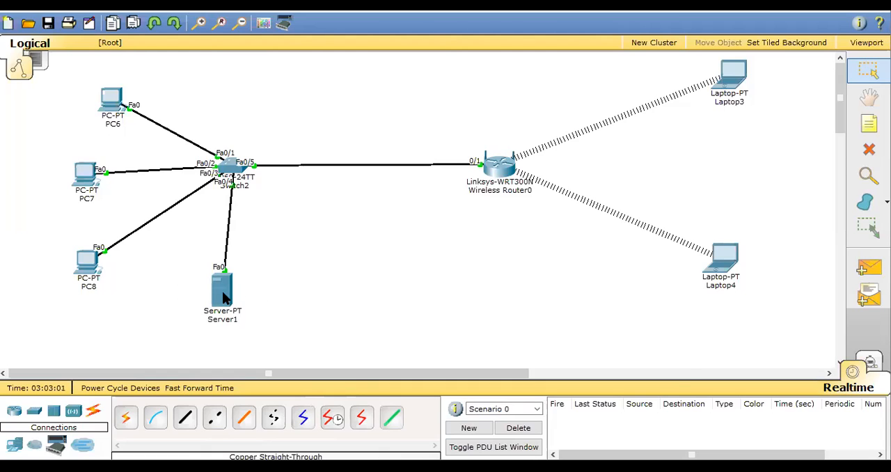
# Ping Server1 at 192.168.0.6 from Laptop3's Command Prompt.
pyautogui.moveTo(223, 296)
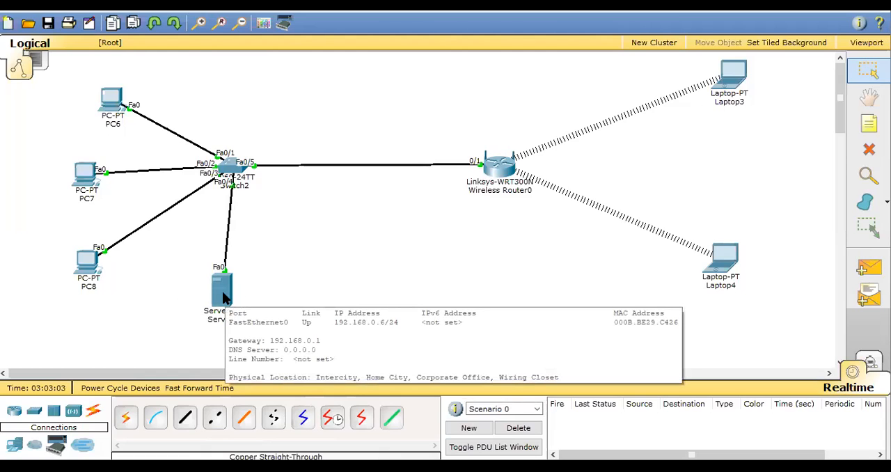
pyautogui.click(728, 79)
pyautogui.click(502, 147)
pyautogui.write('ping 192.168.0.6')
pyautogui.press('Return')
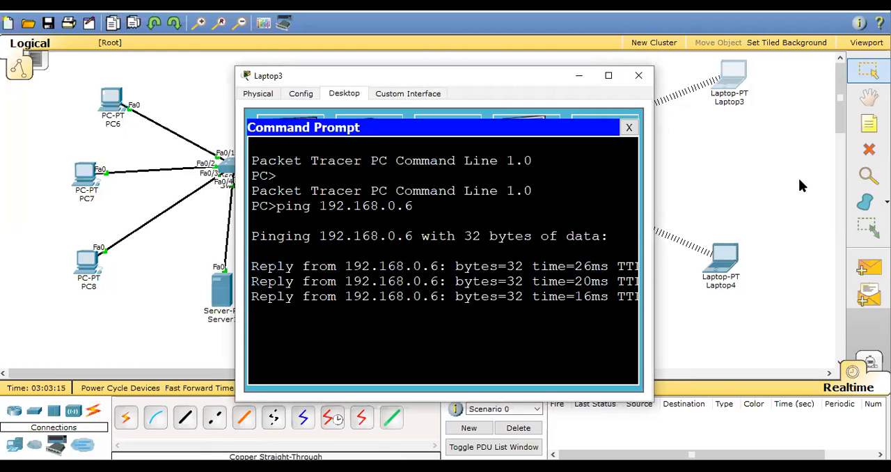
# Open an FTP session from Laptop3 to 192.168.0.6, log in as cisco with the account password, and close the Command Prompt.
pyautogui.write('f')
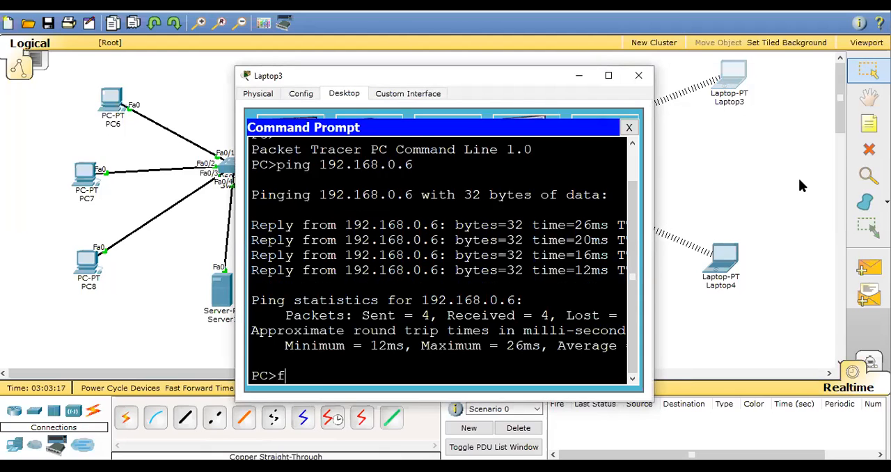
pyautogui.write('tp 192.168.0.6')
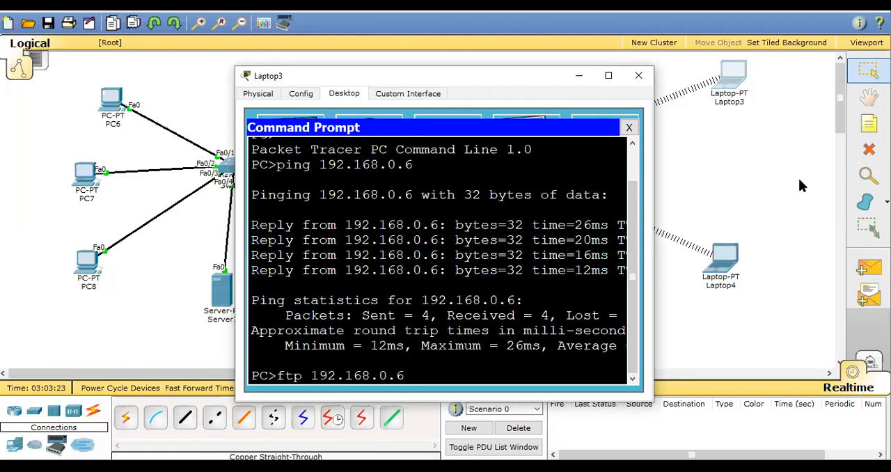
pyautogui.press('Return')
pyautogui.write('cisco')
pyautogui.press('Return')
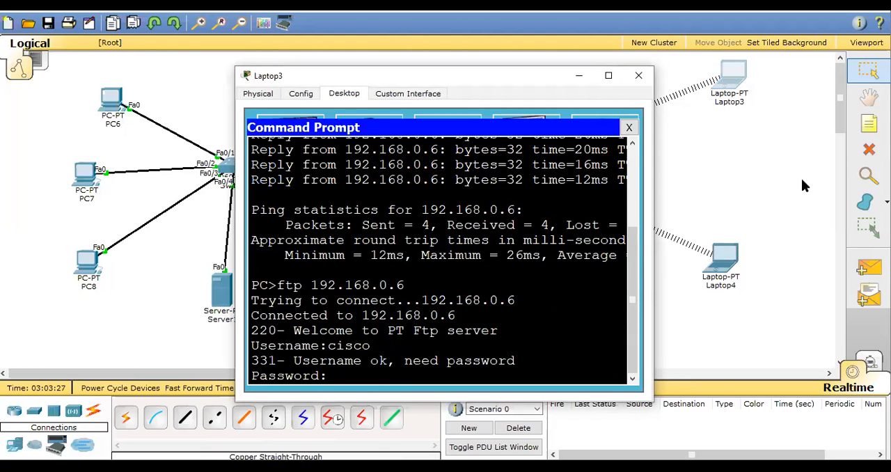
pyautogui.press('Return')
pyautogui.press('Return')
pyautogui.press('Return')
pyautogui.press('Return')
pyautogui.press('Return')
pyautogui.press('Return')
pyautogui.press('Return')
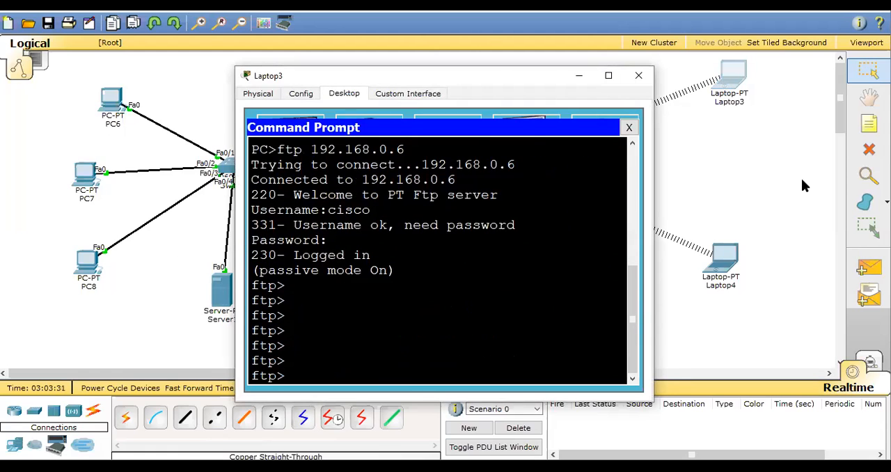
pyautogui.click(628, 127)
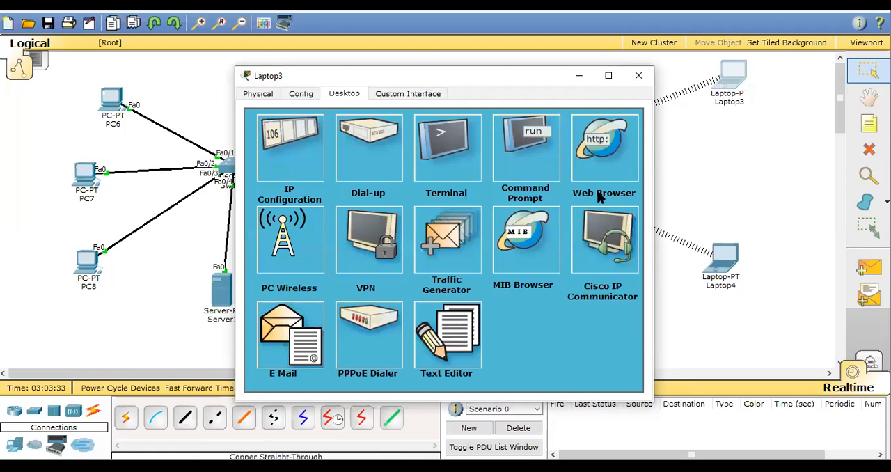
# Load 192.168.0.6 in Laptop3's Web Browser to test the server's web page, and close the laptop's window.
pyautogui.click(604, 149)
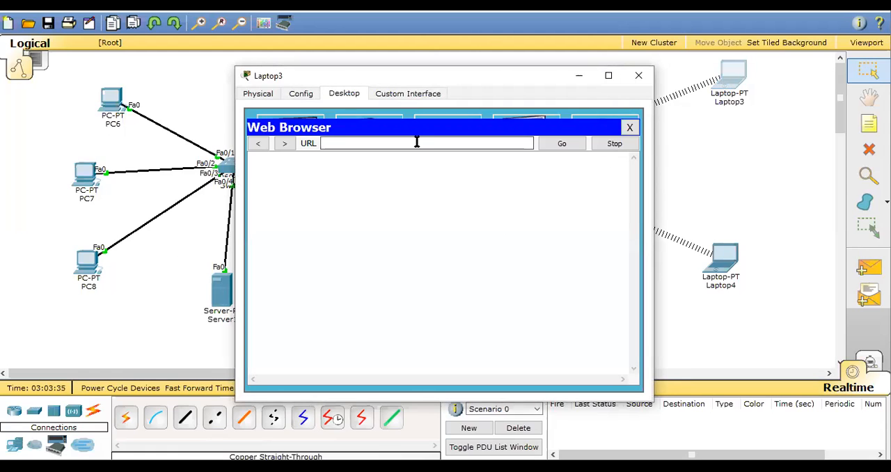
pyautogui.write('19')
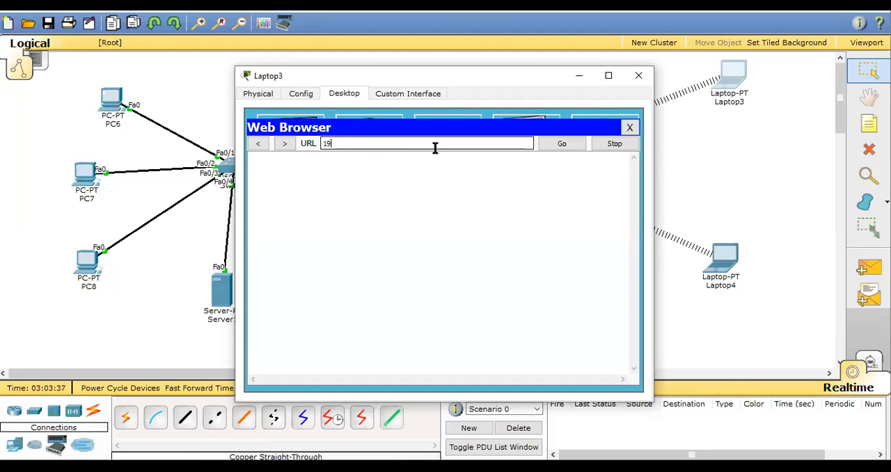
pyautogui.write('2.168.0.6')
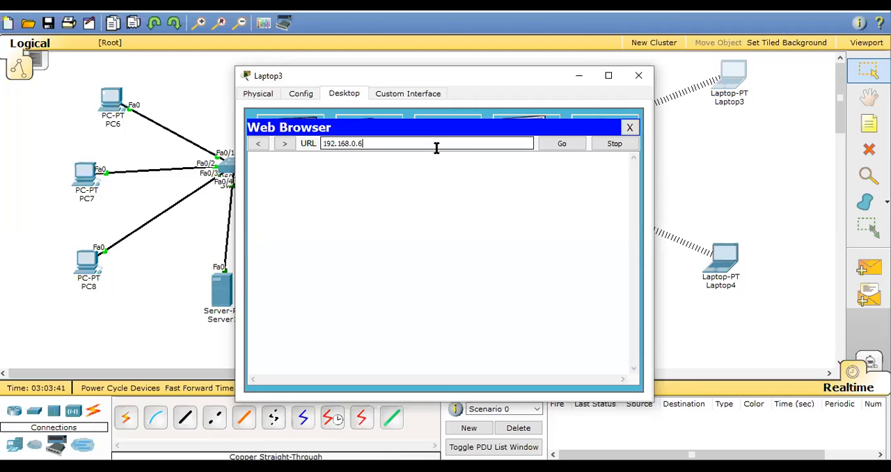
pyautogui.press('Return')
pyautogui.click(635, 75)
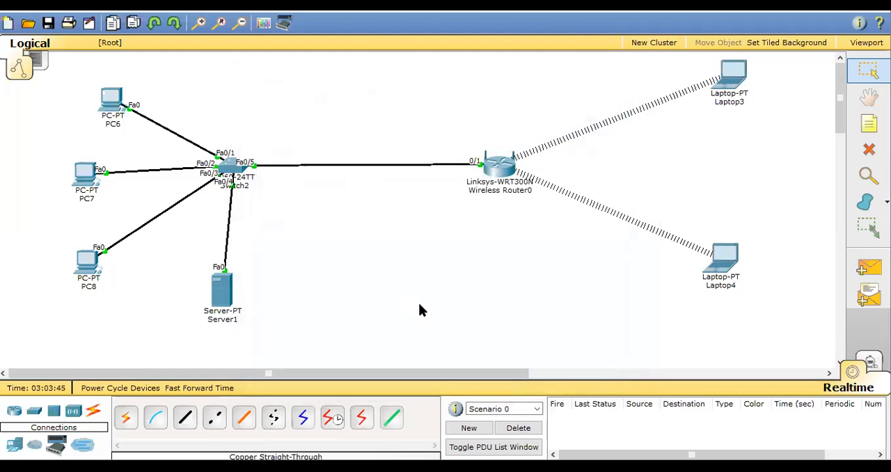